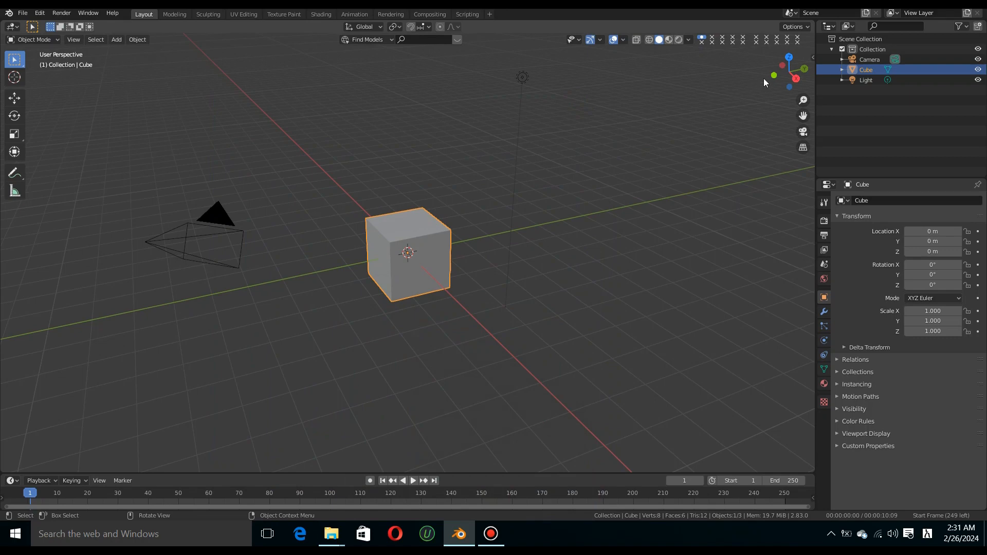
Add two more material slots to the cube and create a new material in each of them.
left_click_drag(791, 71, 790, 69)
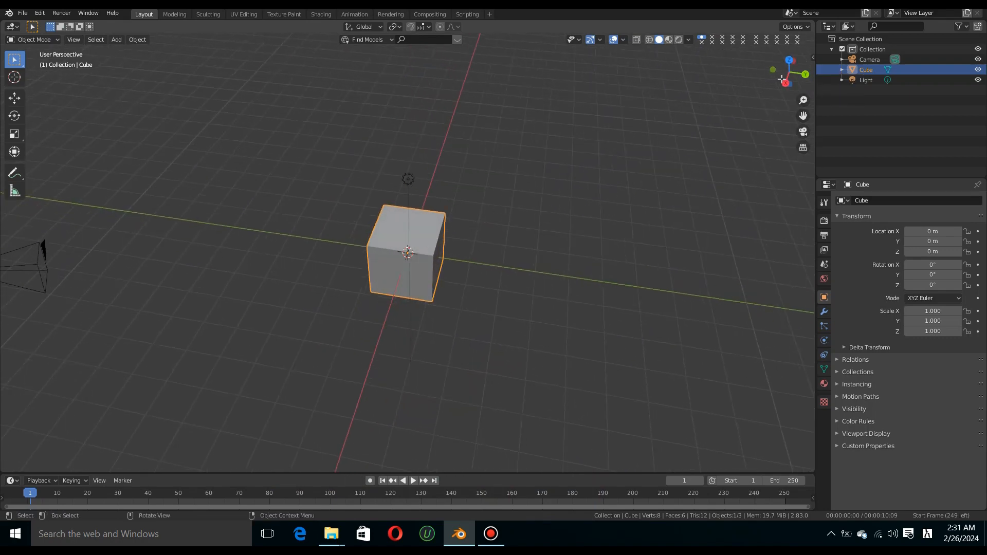
left_click_drag(784, 78, 787, 77)
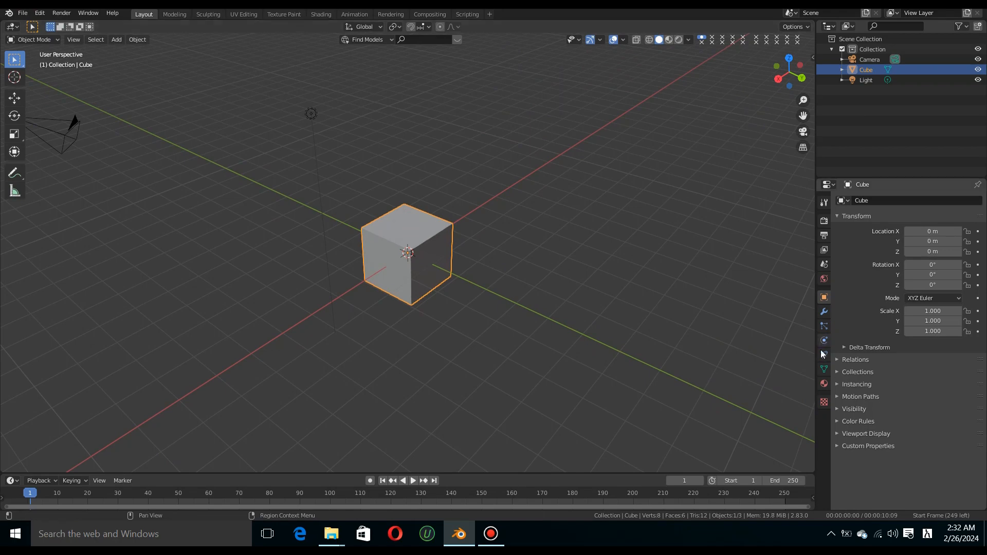
left_click(824, 384)
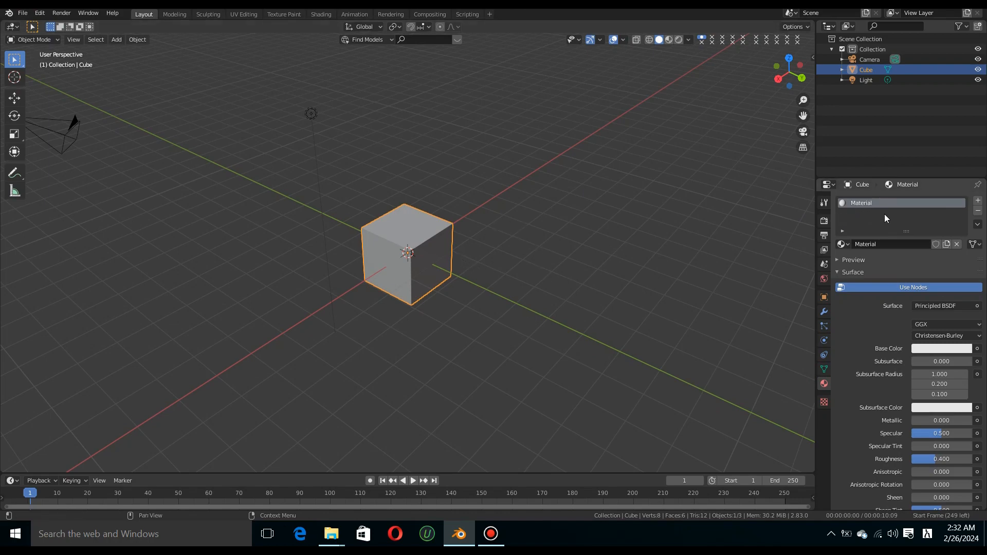
left_click(979, 202)
left_click(978, 201)
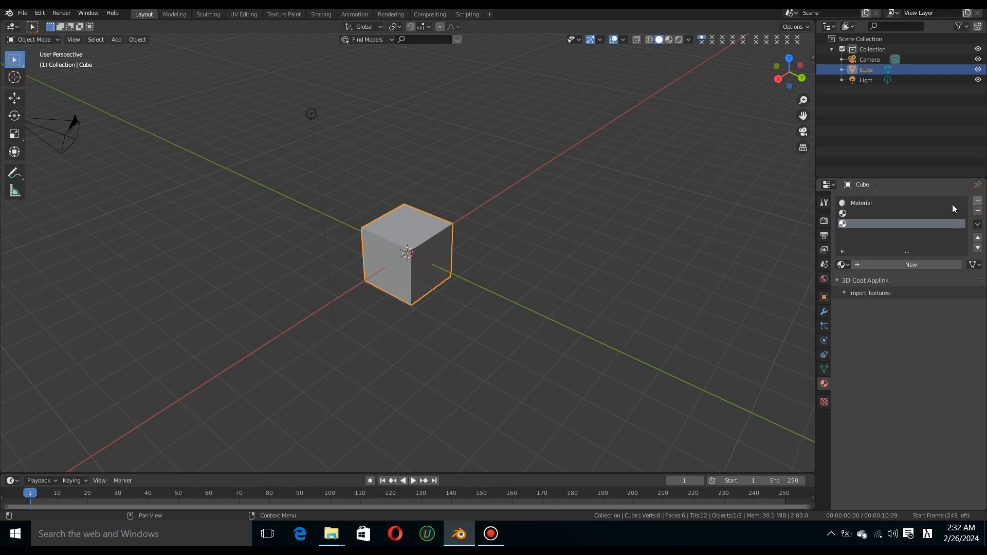
left_click(897, 264)
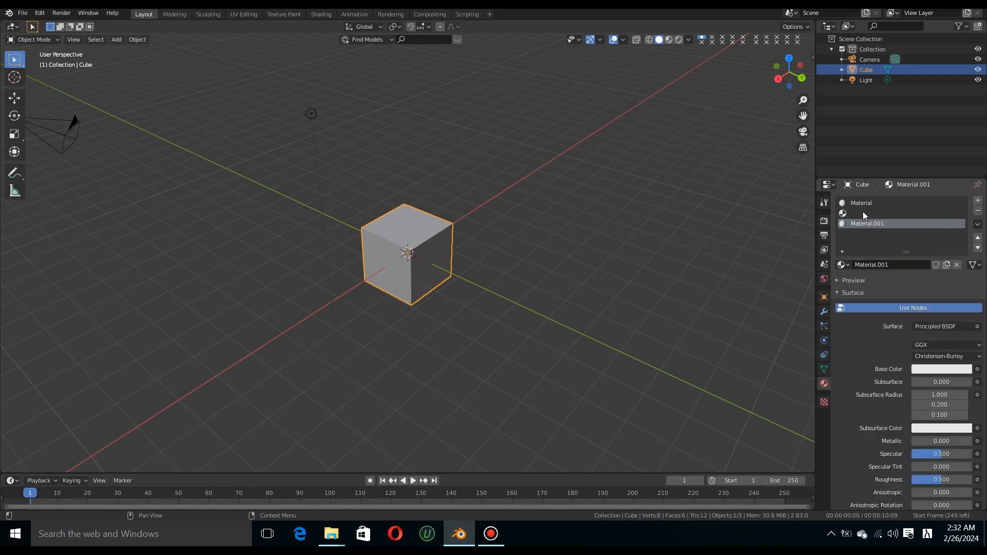
left_click(863, 214)
left_click(884, 263)
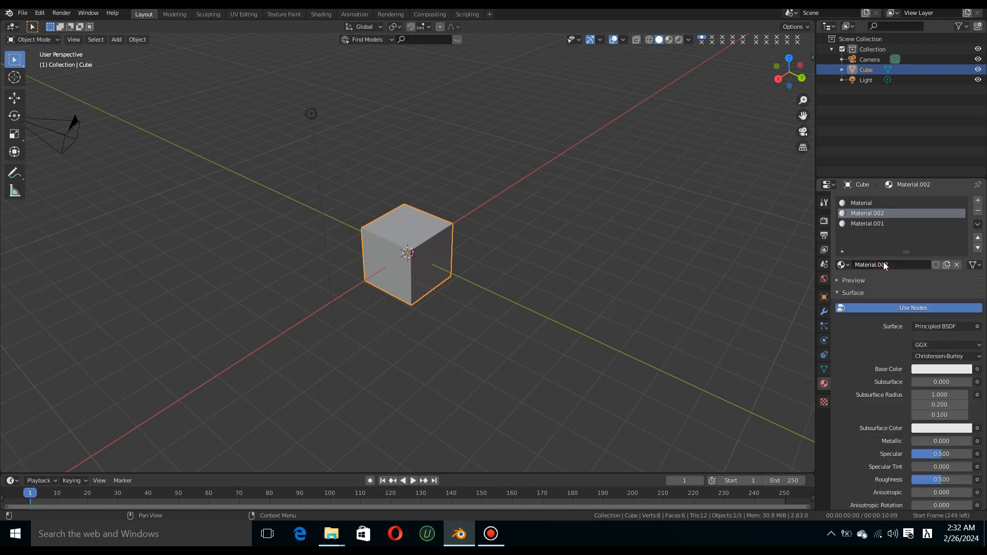
In the Shading workspace, add realistic stone with mixed brown colour.png to the cube's first material and link its Color to Base Color.
left_click(867, 203)
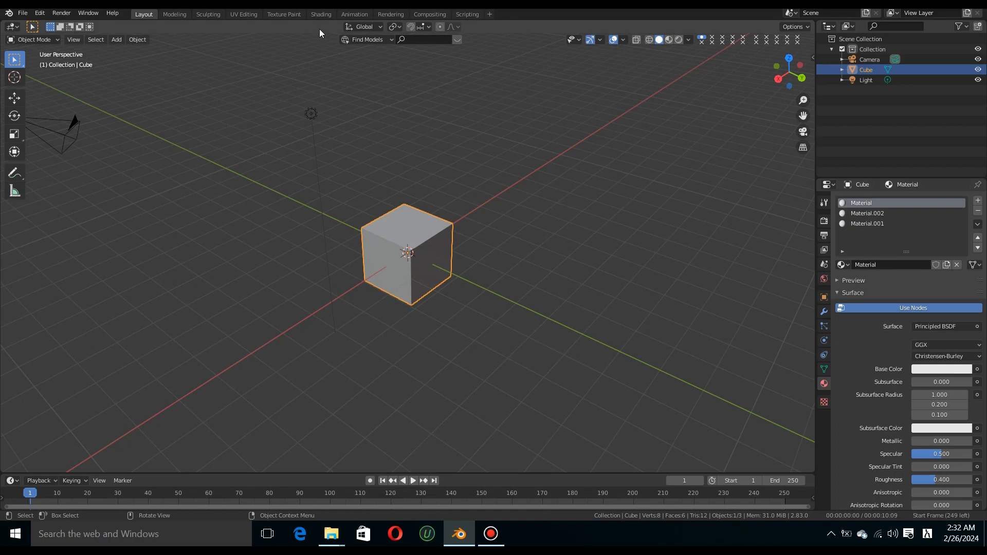
left_click(322, 15)
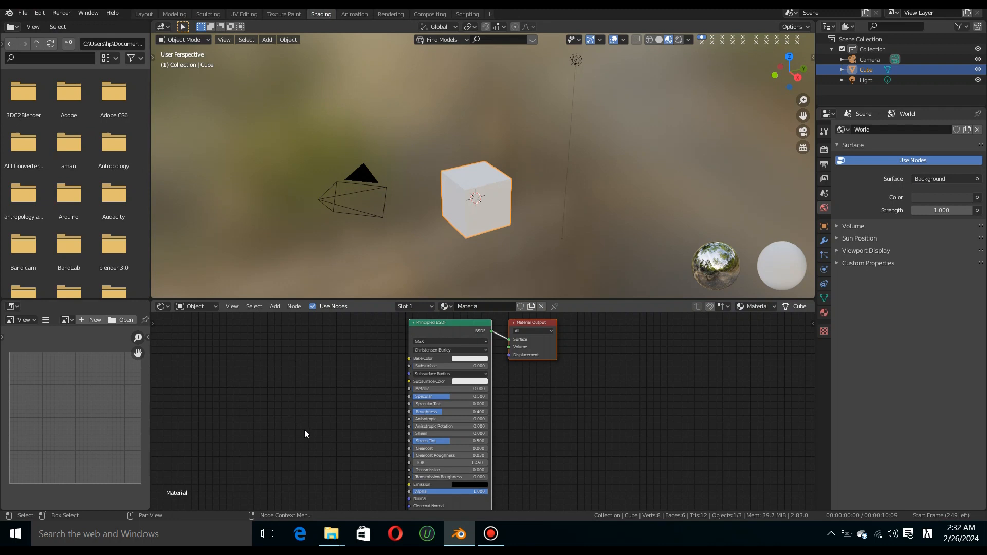
left_click(824, 312)
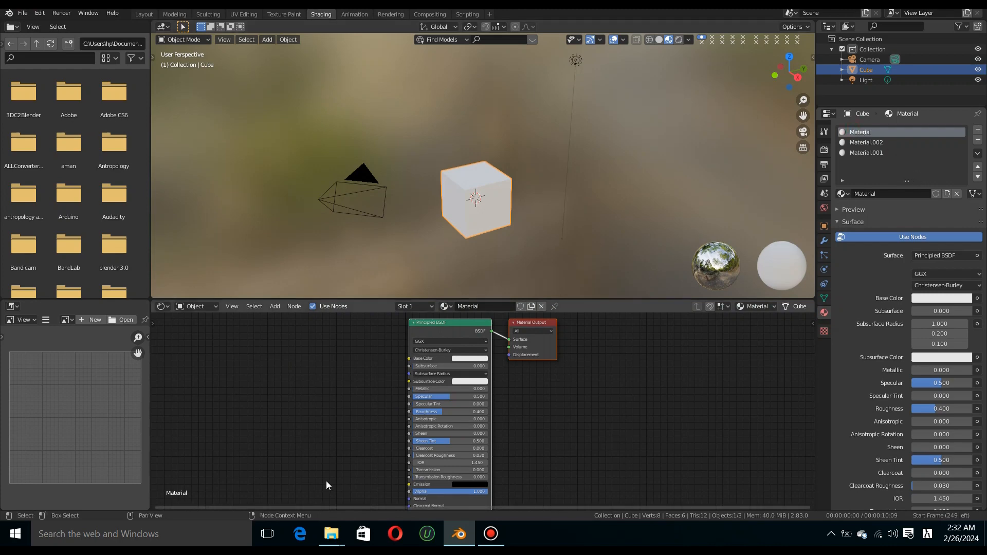
mouse_move(333, 537)
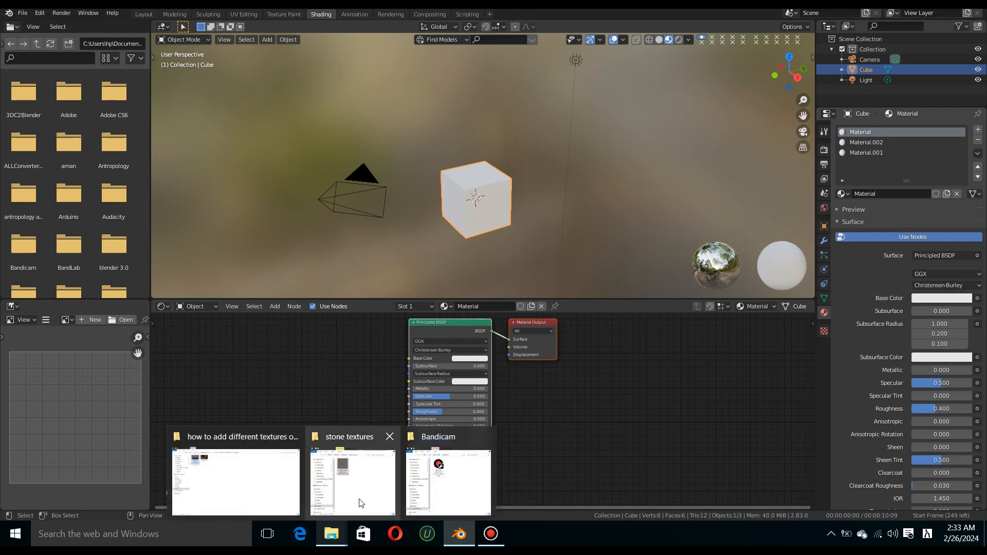
left_click(346, 437)
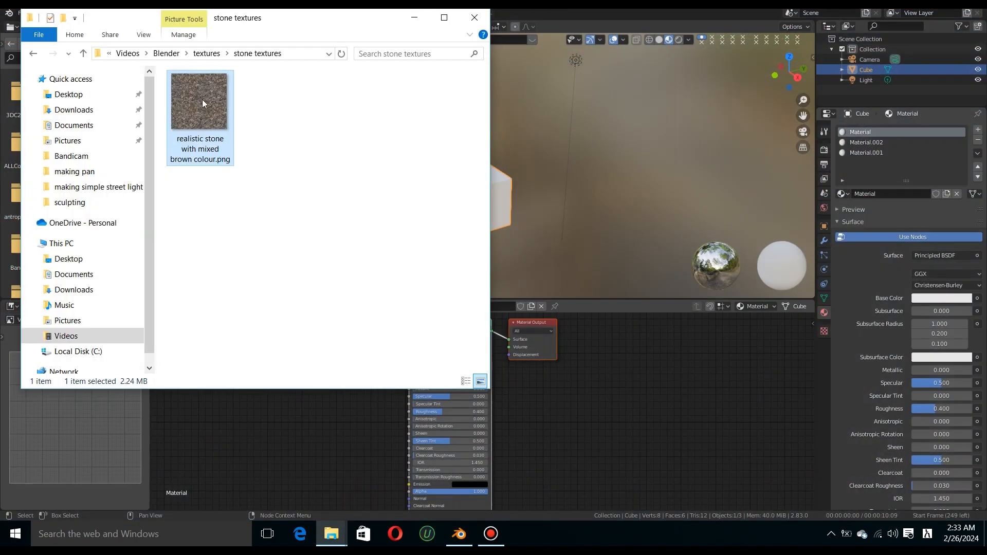
left_click_drag(183, 85, 190, 393)
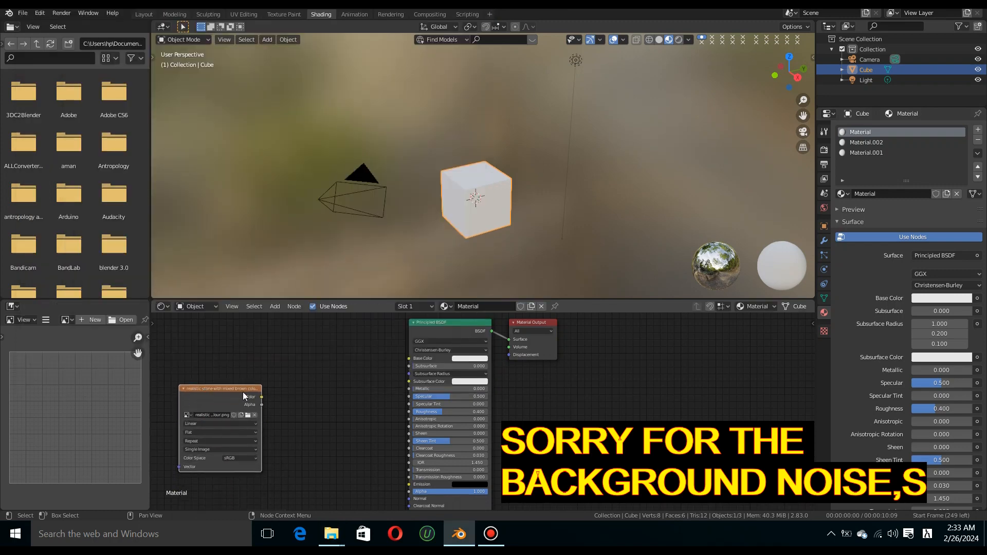
left_click_drag(262, 398, 411, 360)
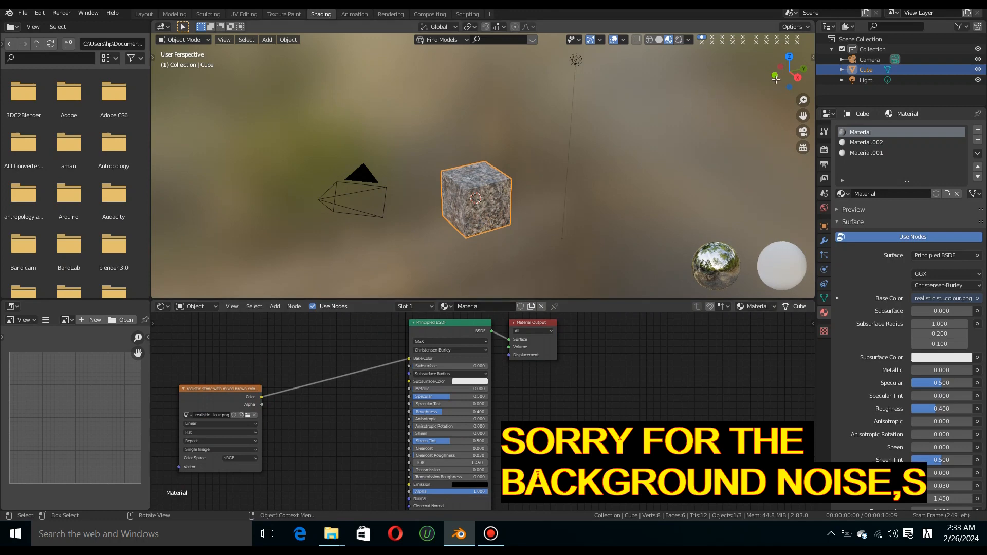
Add steam texture.jpg from the used textures folder as an image node in Material.002.
left_click_drag(789, 72, 746, 82)
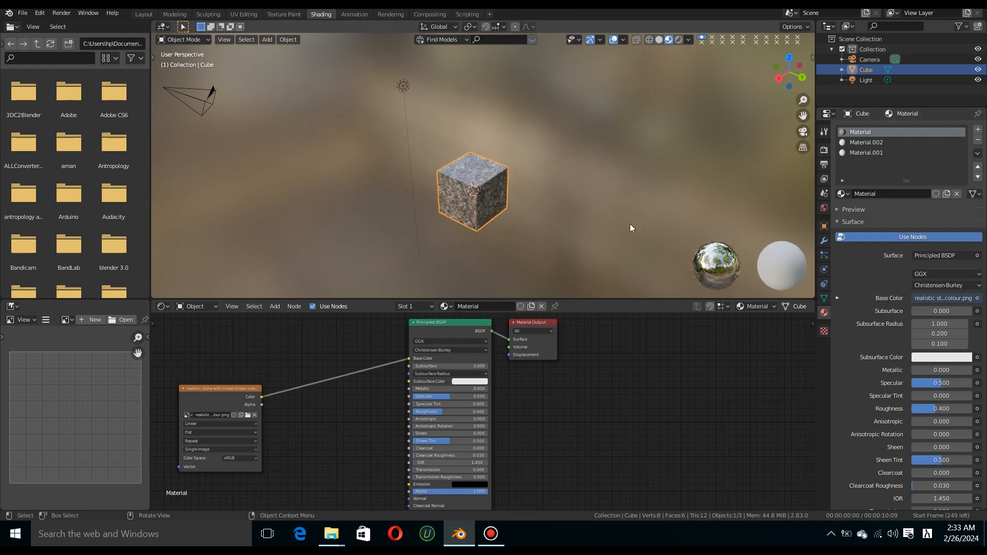
left_click(873, 144)
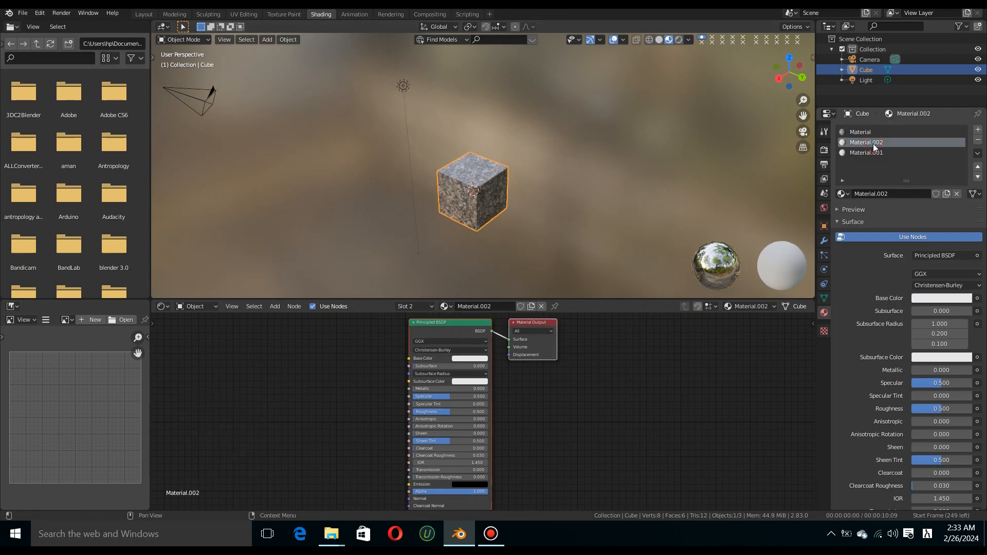
mouse_move(331, 534)
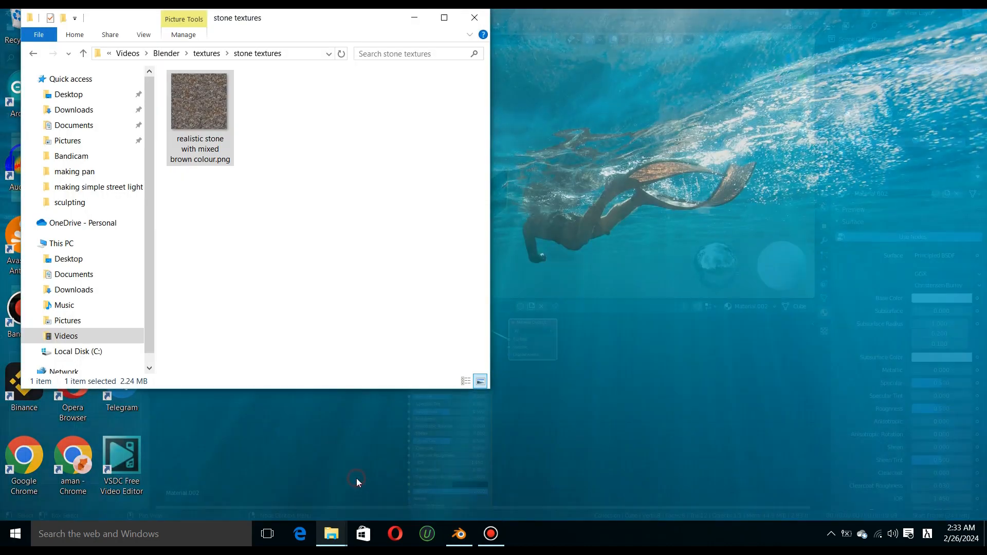
left_click(356, 478)
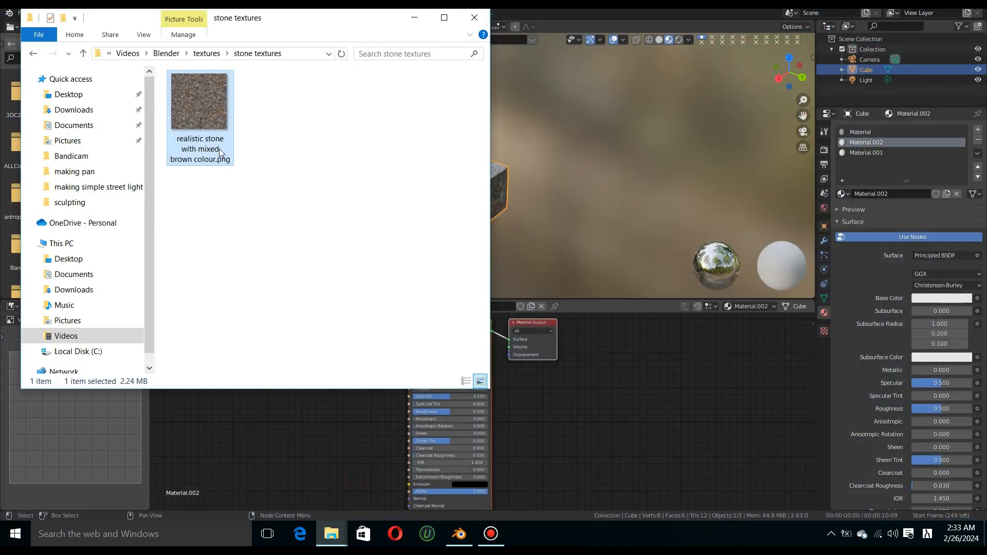
left_click(32, 53)
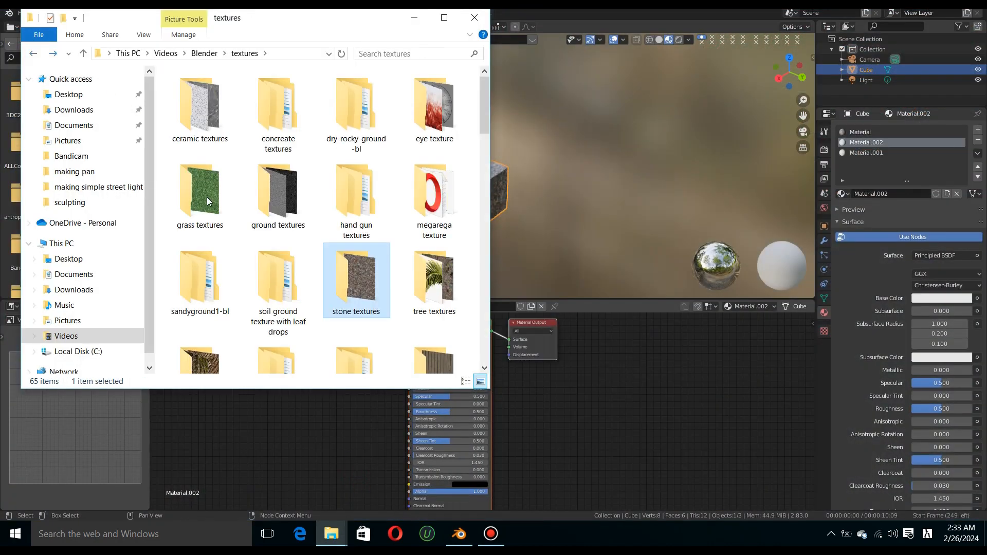
double_click(200, 363)
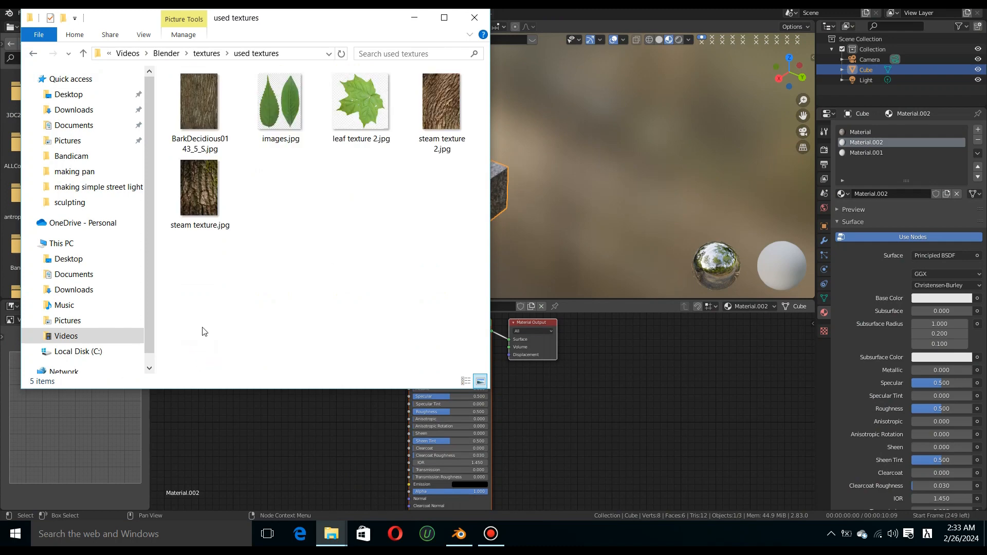
left_click(206, 196)
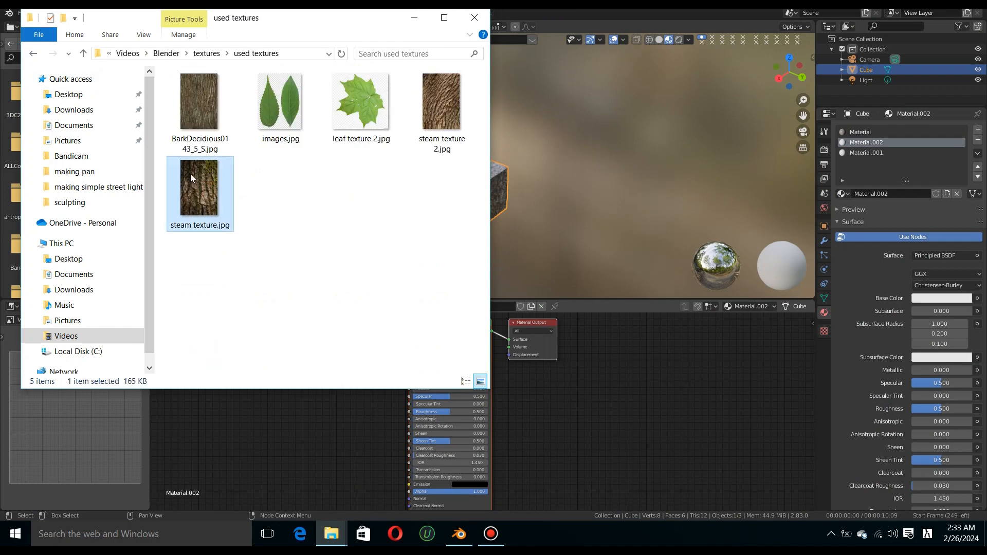
left_click_drag(191, 174, 239, 443)
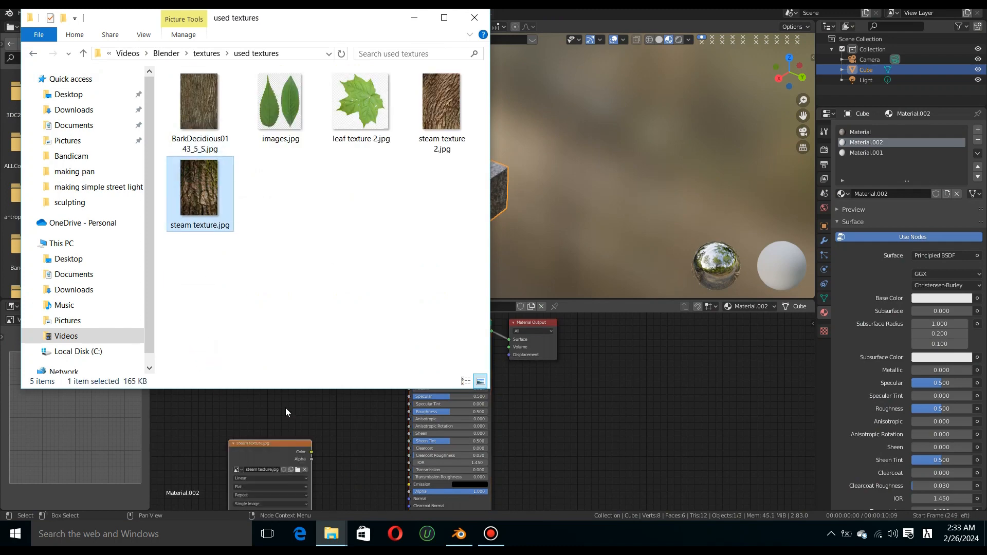
Link the steam texture's Color output to the Principled BSDF Base Color and move the image node up level with that input.
left_click(287, 411)
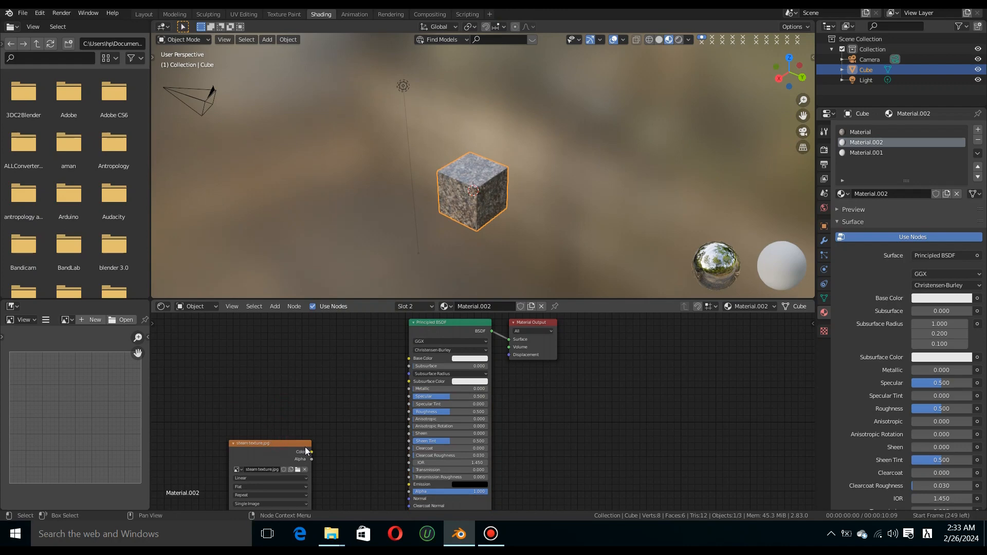
left_click_drag(312, 452, 409, 359)
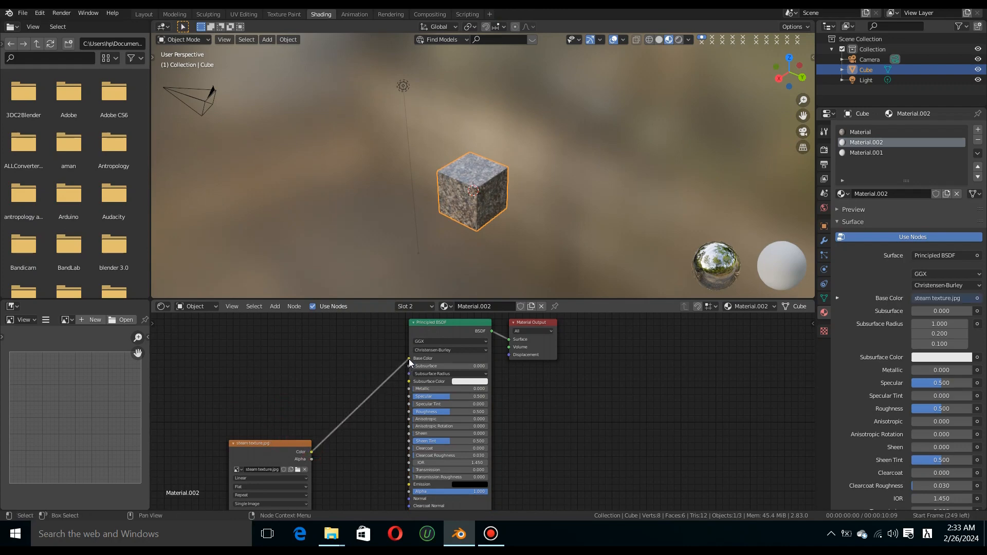
left_click(271, 453)
left_click_drag(265, 421, 266, 375)
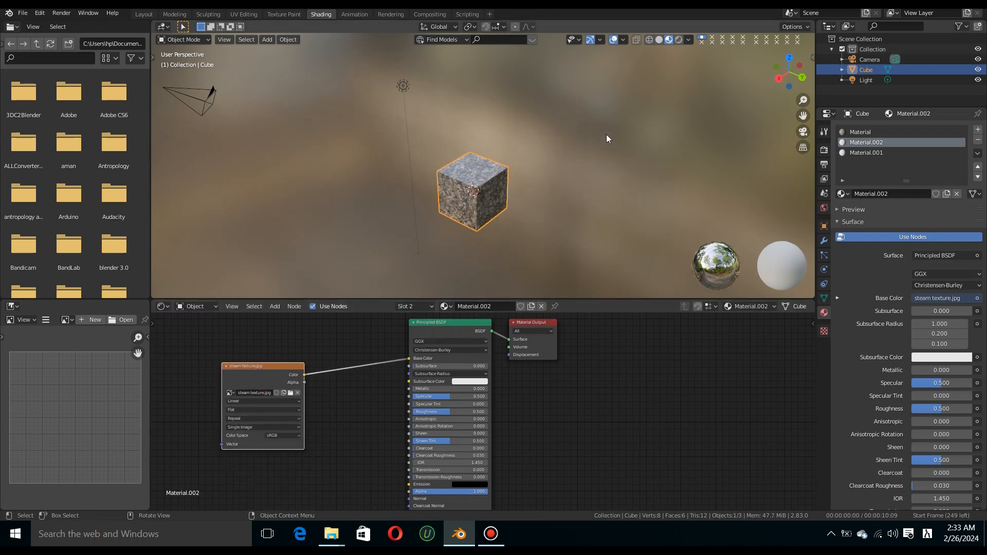
Add images.jpg from the used textures folder to Material.001 and link its Color output to the Principled BSDF Base Color.
mouse_move(789, 72)
left_mouse_down()
mouse_move(679, 69)
mouse_move(774, 74)
left_mouse_up()
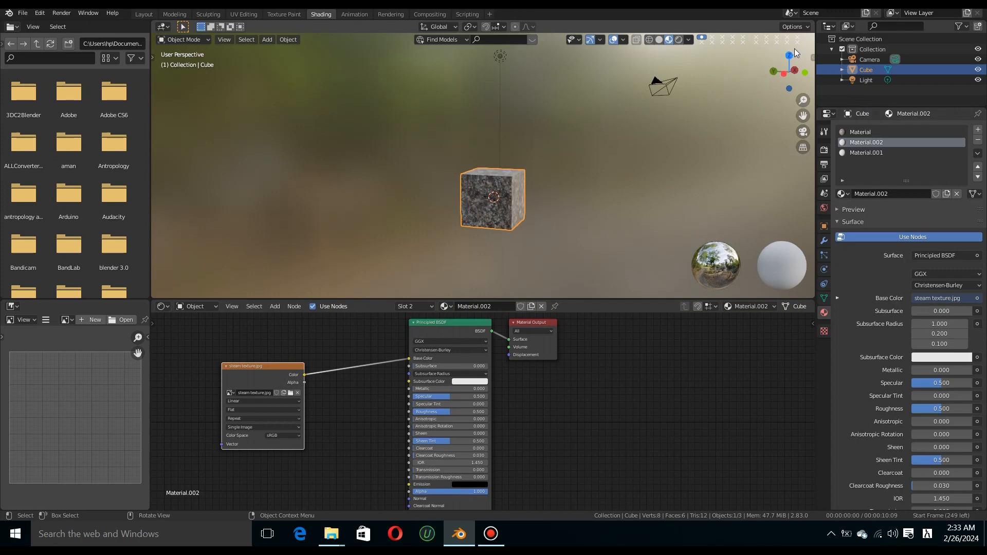
left_click_drag(791, 73, 738, 90)
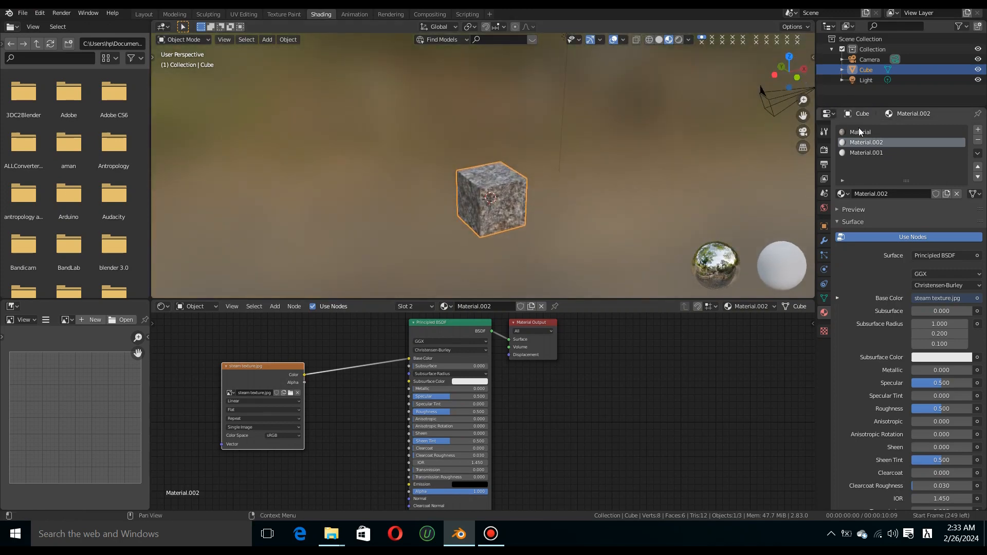
left_click(866, 151)
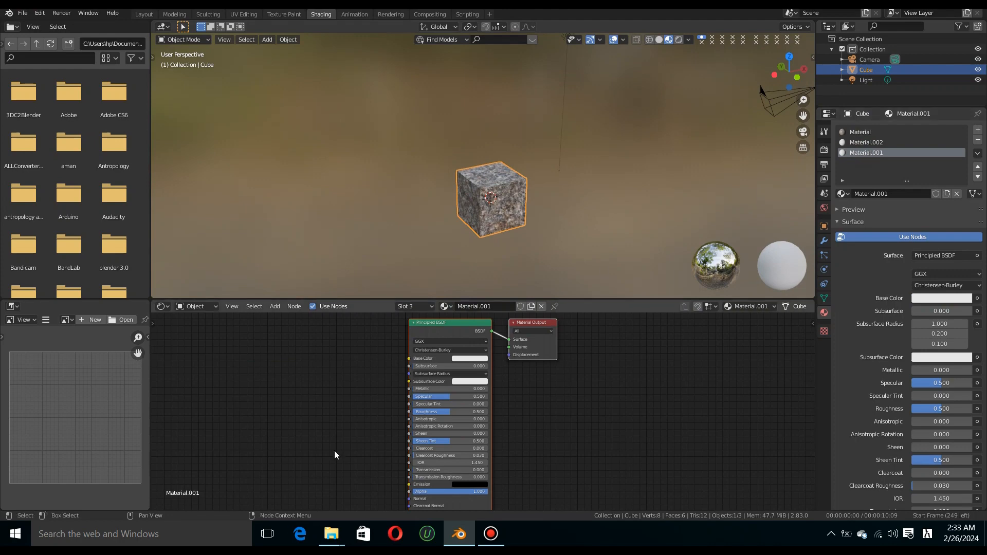
mouse_move(331, 534)
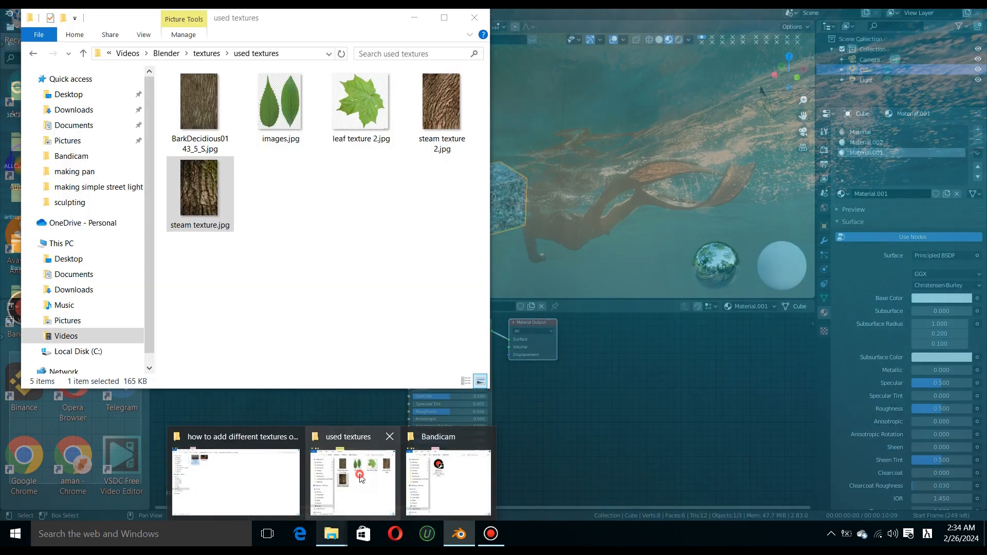
left_click(359, 474)
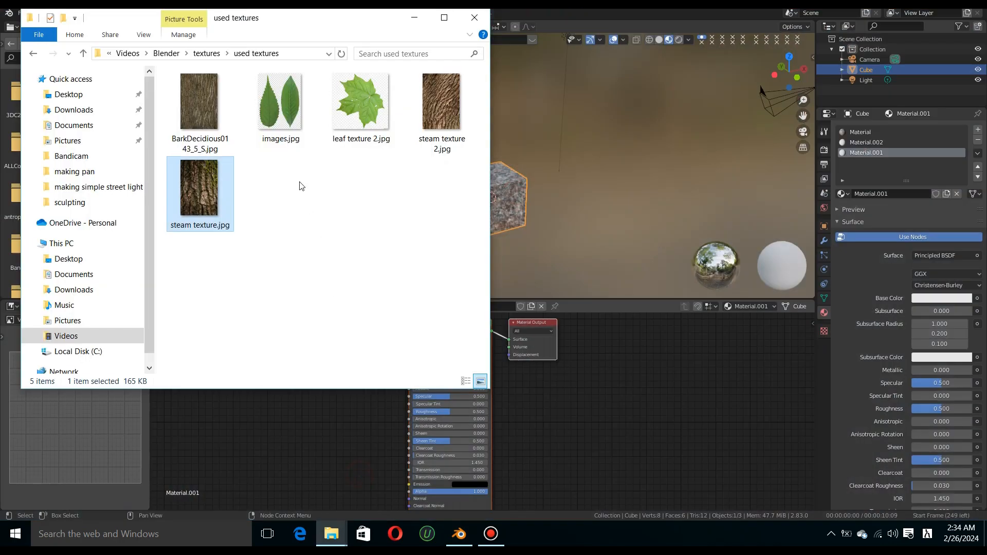
left_click(286, 106)
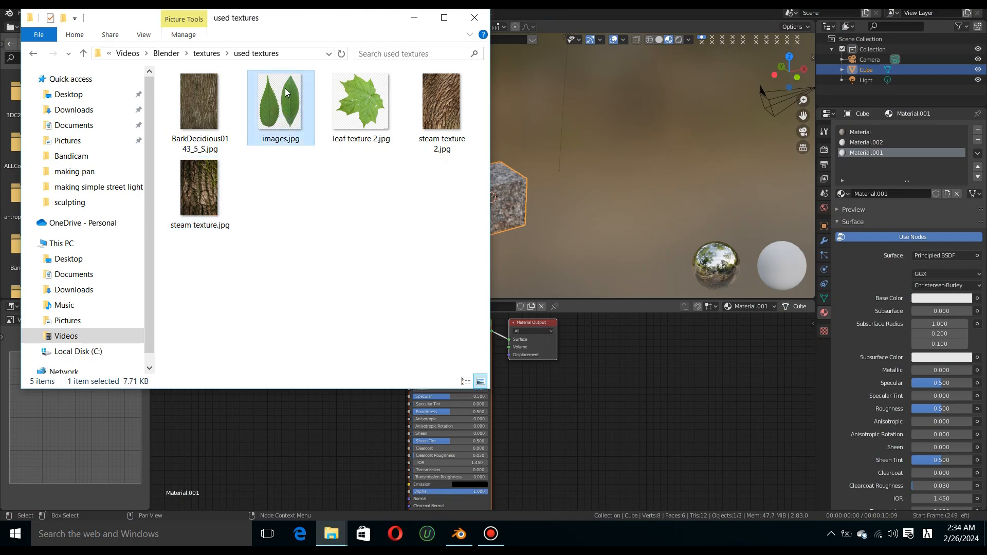
left_click_drag(283, 88, 411, 359)
left_click(301, 423)
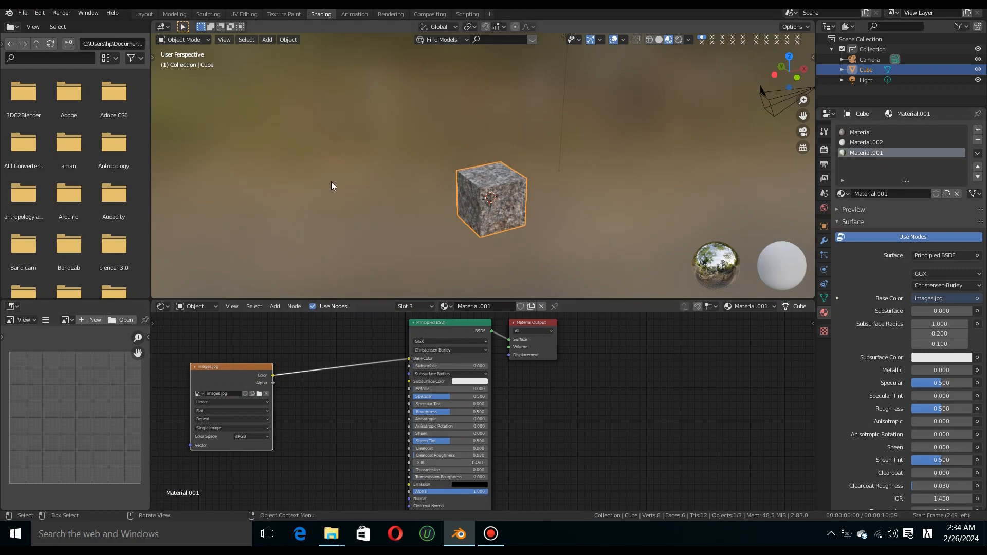
Switch to the UV Editing workspace, widen the 3D viewport and display it in Material Preview shading.
left_click(244, 14)
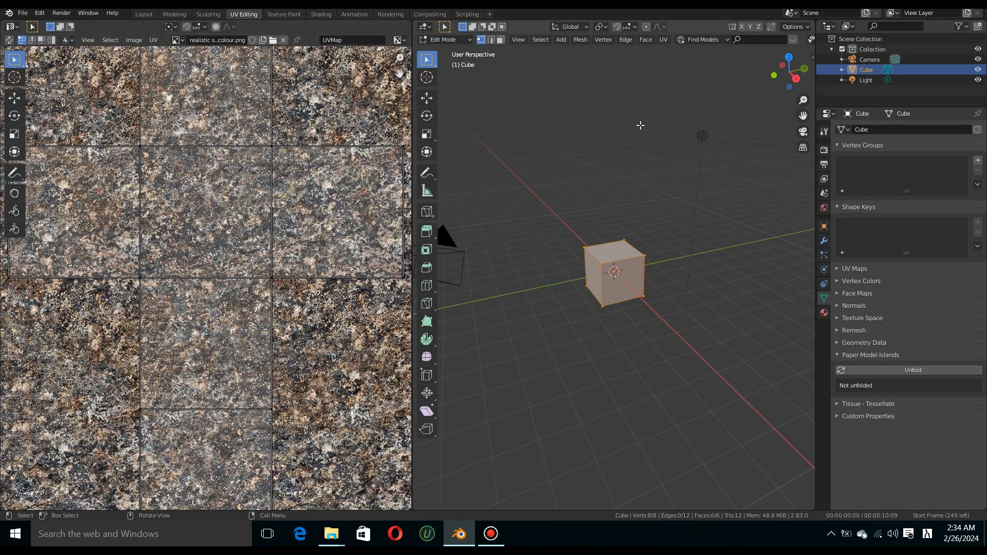
scroll(640, 125, "down", 2)
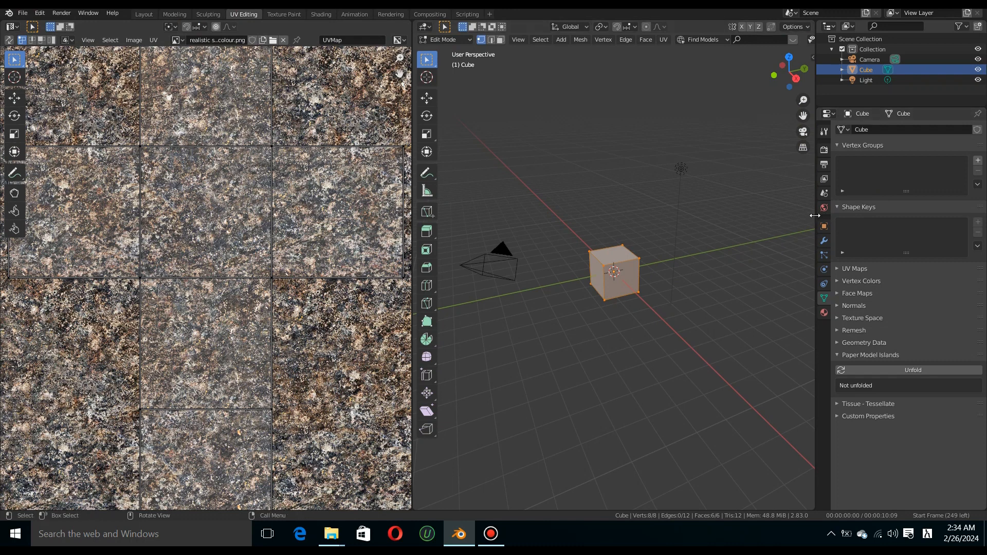
left_click_drag(815, 216, 954, 206)
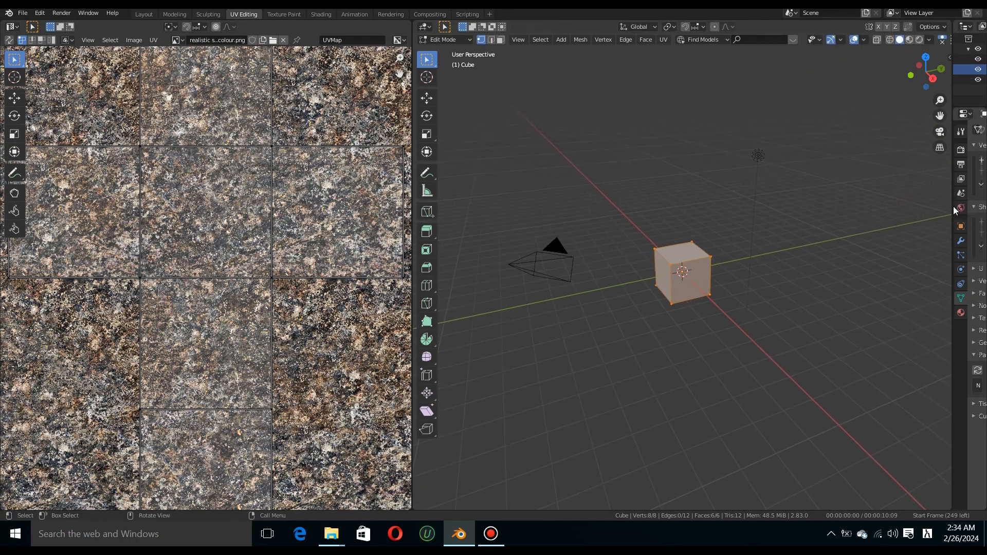
left_click(908, 40)
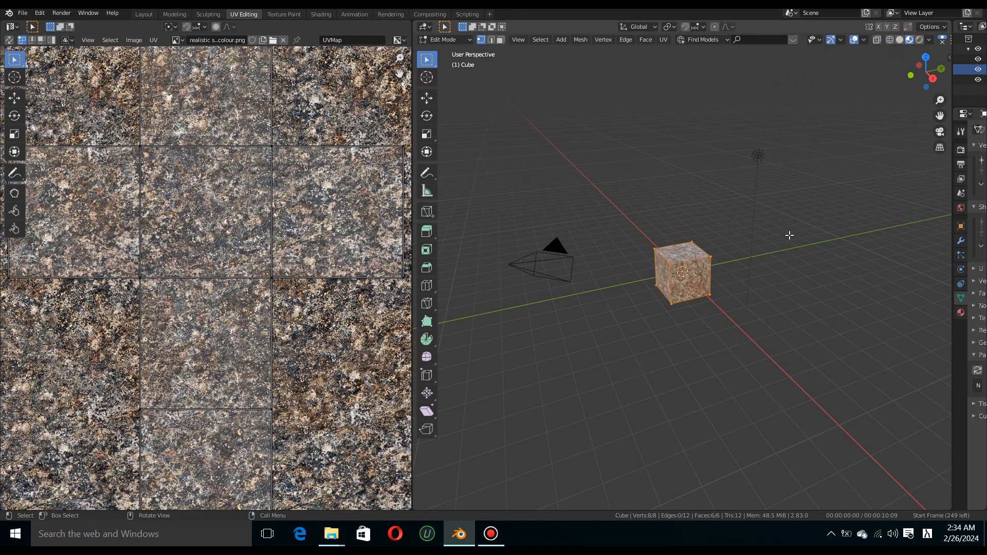
Widen the Properties editor to show the cube's material slots, select the Material slot, and fit the whole stone texture in the UV Editor.
scroll(790, 236, "up", 4)
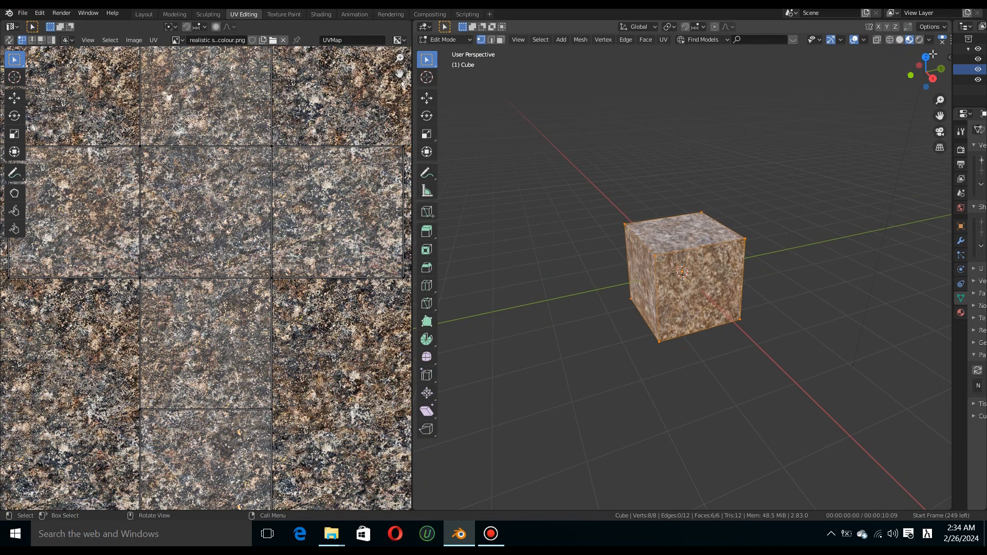
left_click_drag(932, 56, 903, 60)
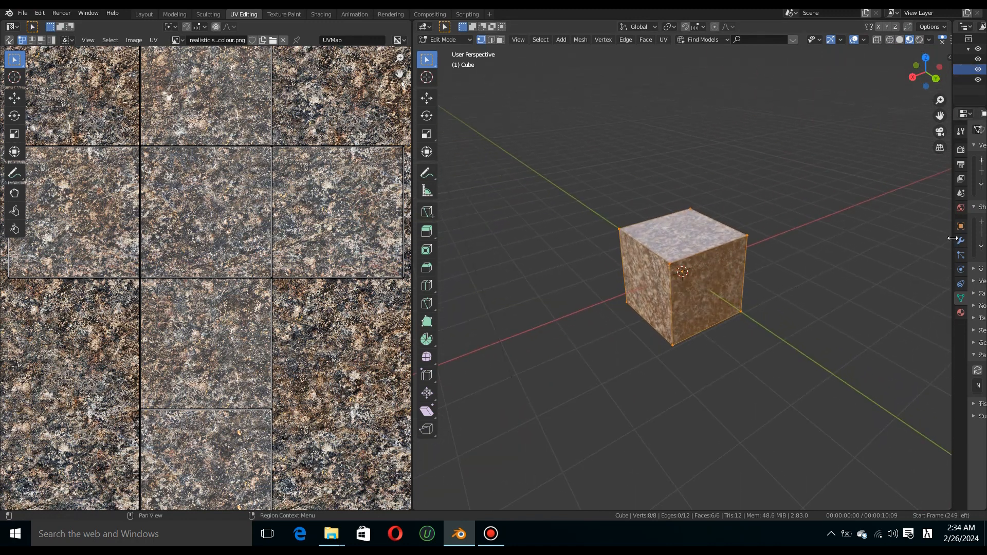
left_click_drag(952, 242, 798, 240)
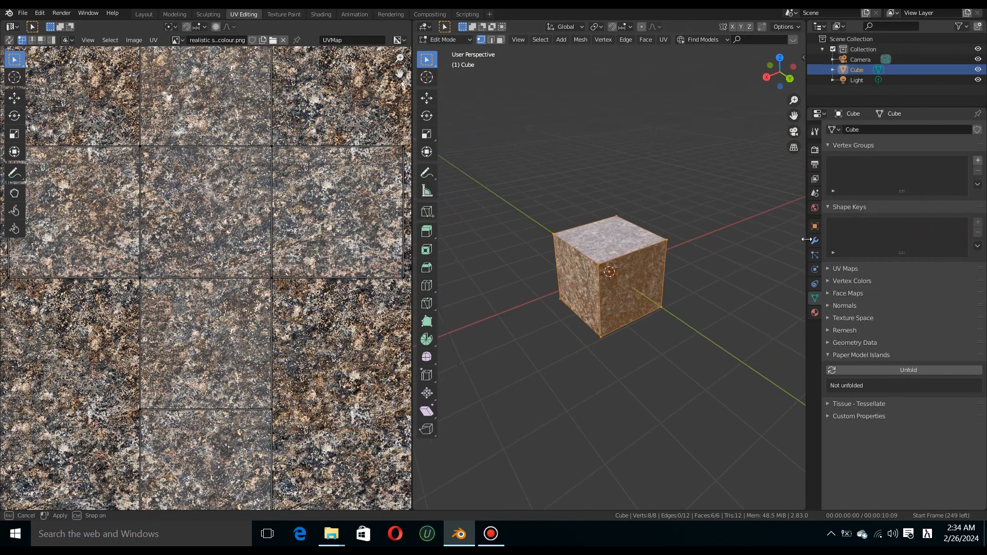
left_click(815, 312)
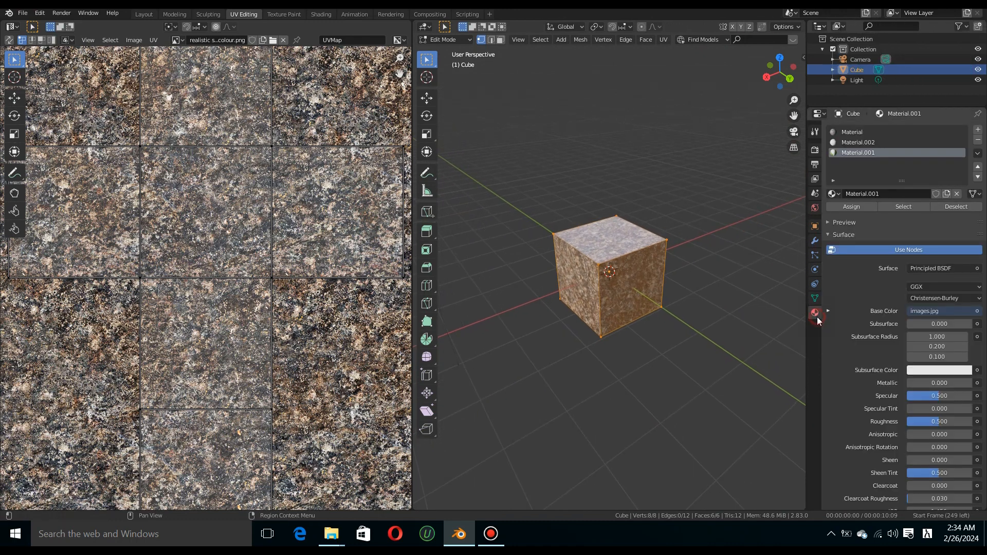
left_click(851, 132)
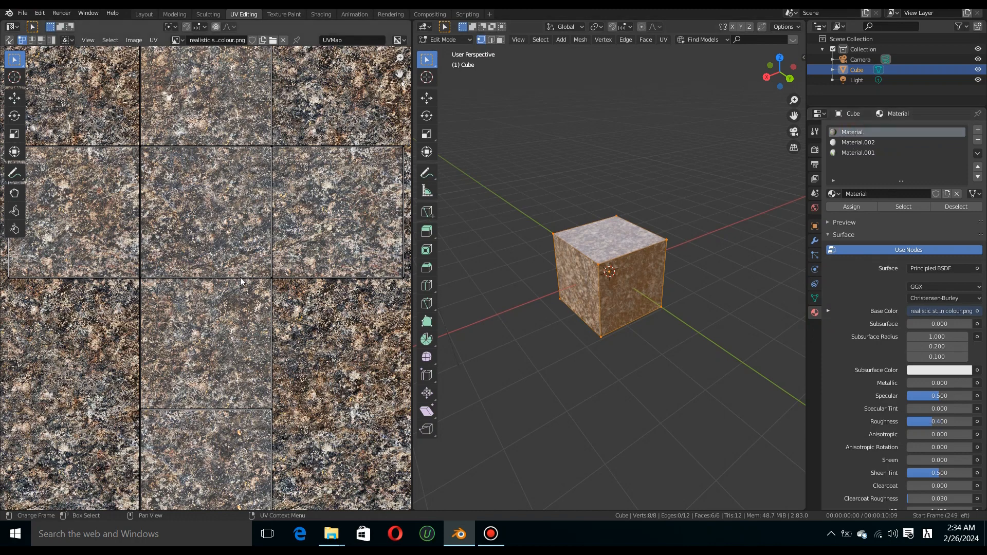
scroll(241, 281, "down", 2)
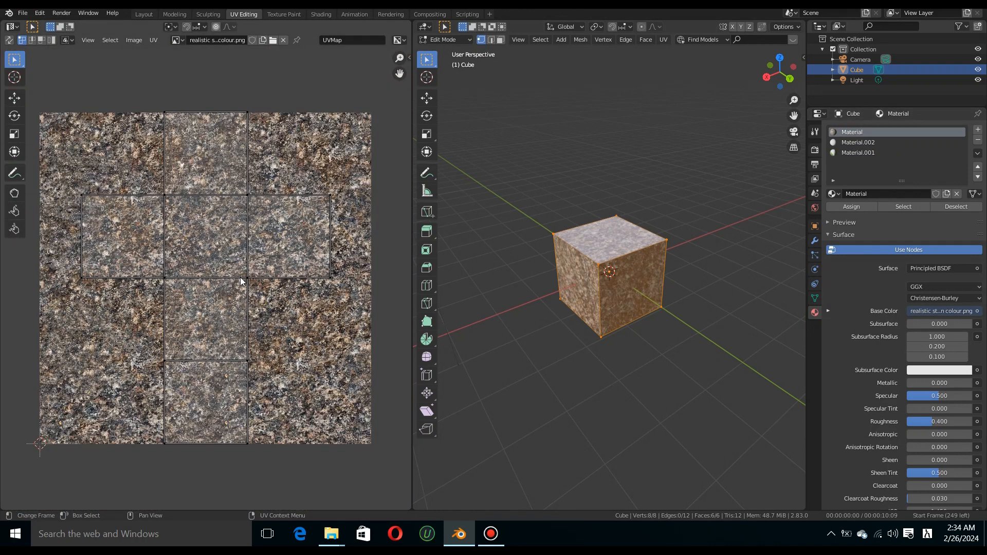
Switch to face selection, select only the cube's top face, and assign Material to it.
left_click(501, 42)
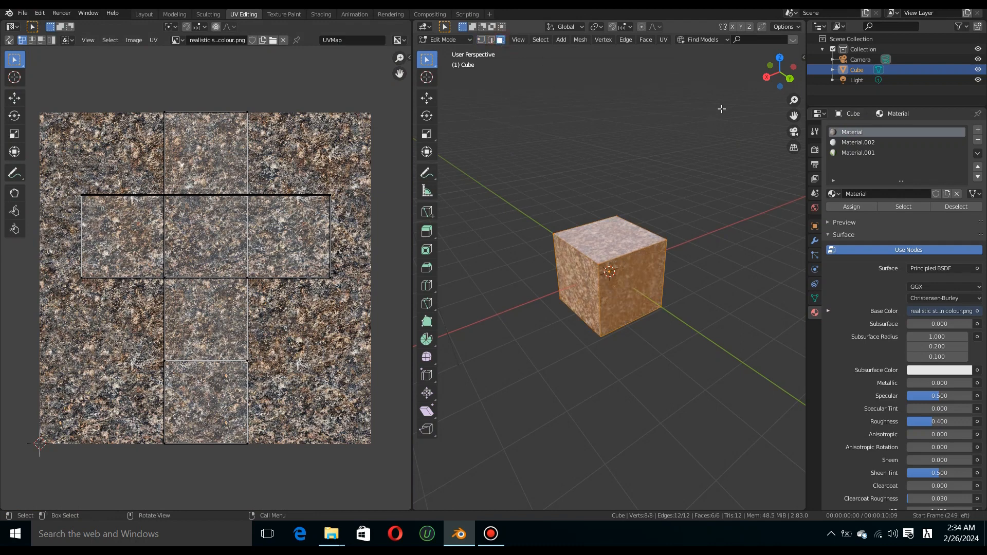
left_click_drag(784, 74, 784, 74)
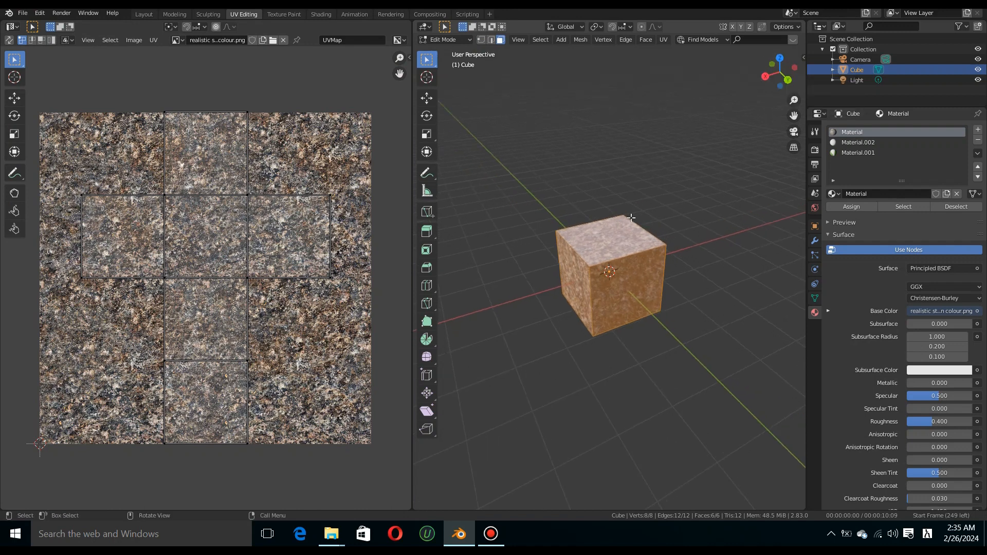
left_click(591, 257)
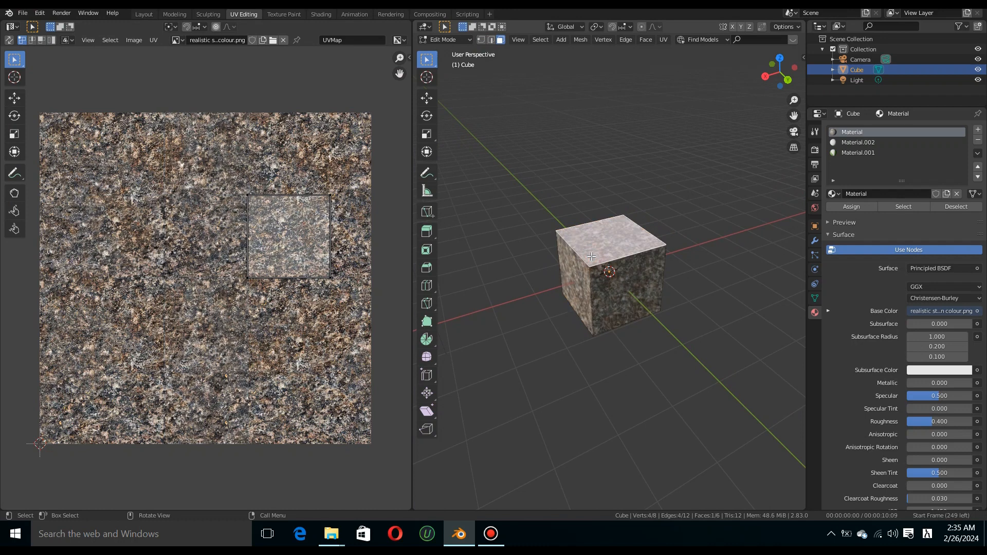
left_click_drag(781, 81, 775, 90)
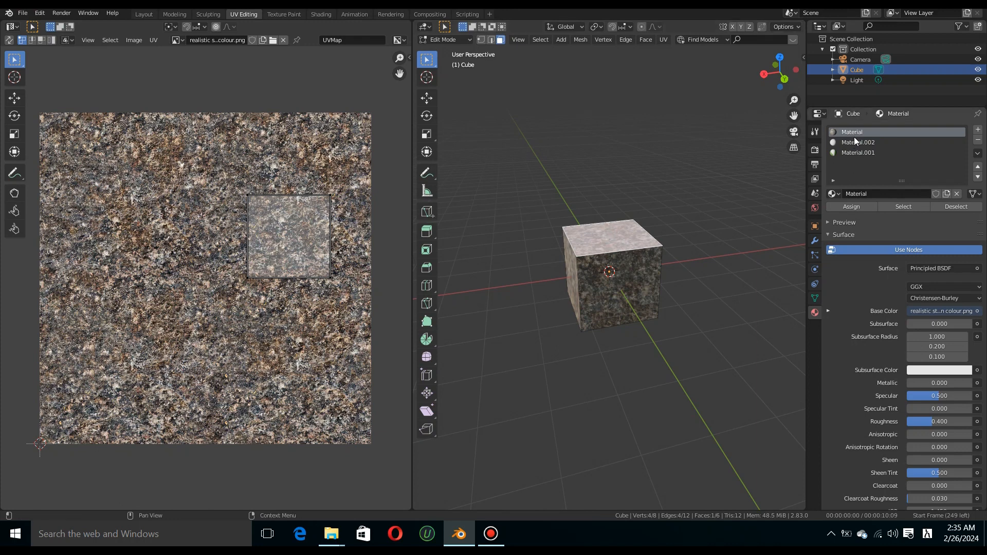
left_click(850, 207)
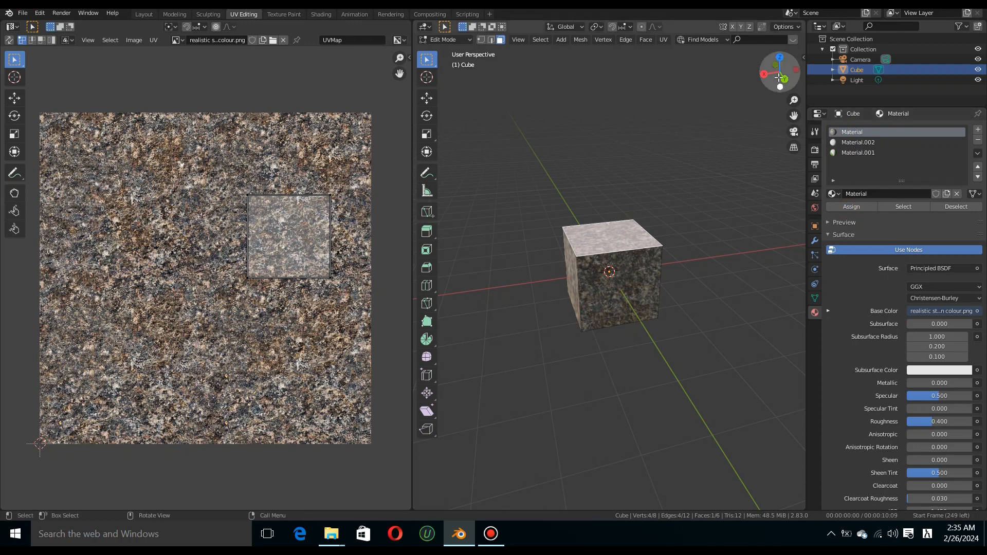
Unwrap the top face over the stone texture, then clear the face selection.
left_click_drag(779, 77, 780, 91)
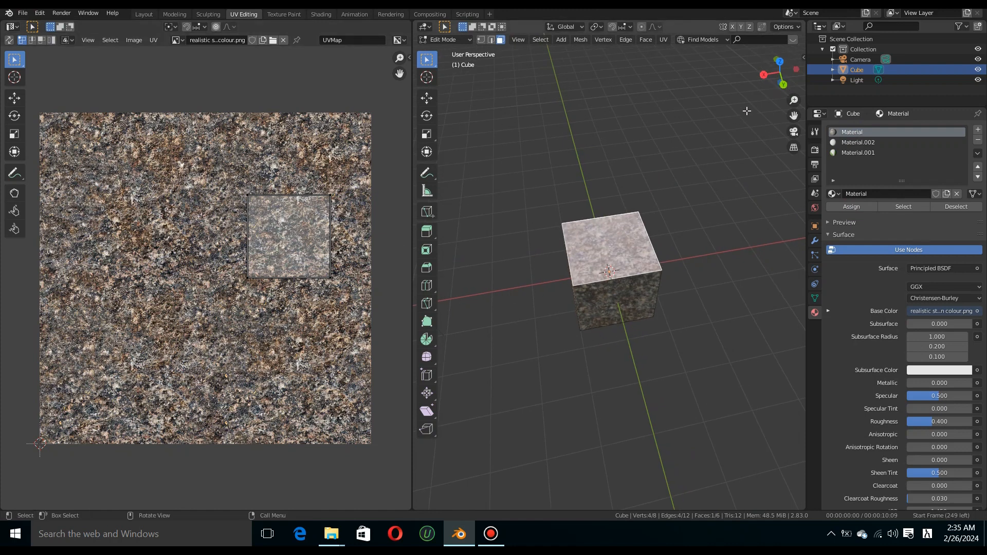
left_click_drag(780, 81, 779, 67)
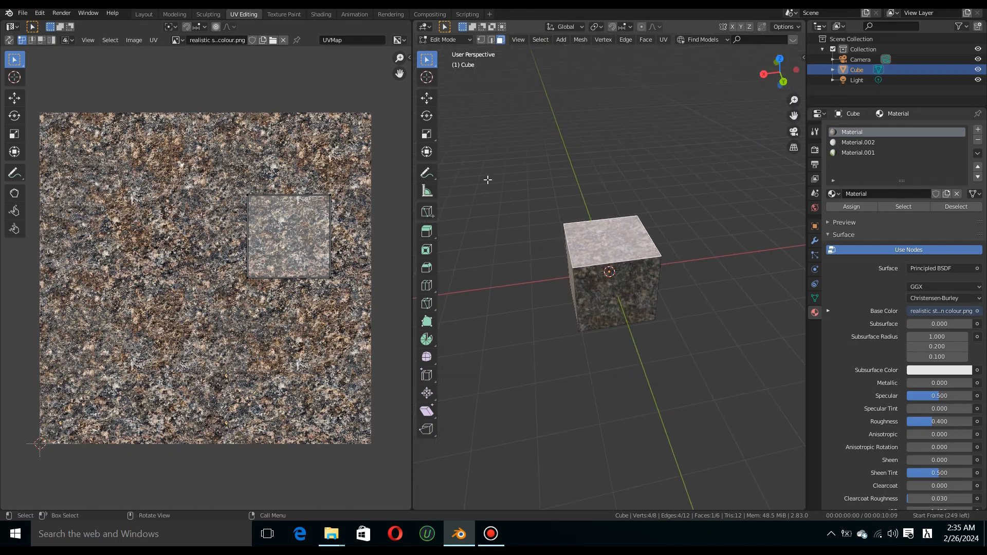
key("u")
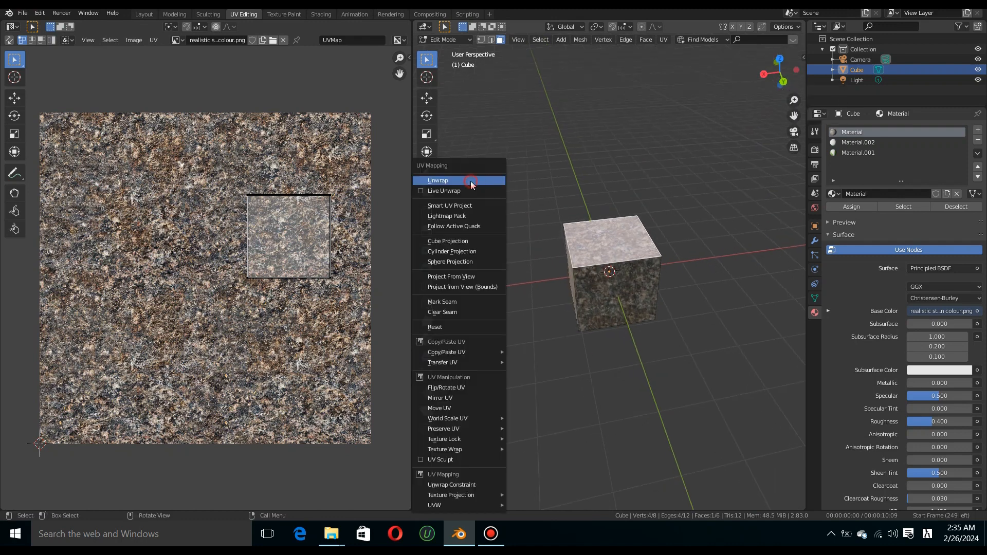
left_click(471, 180)
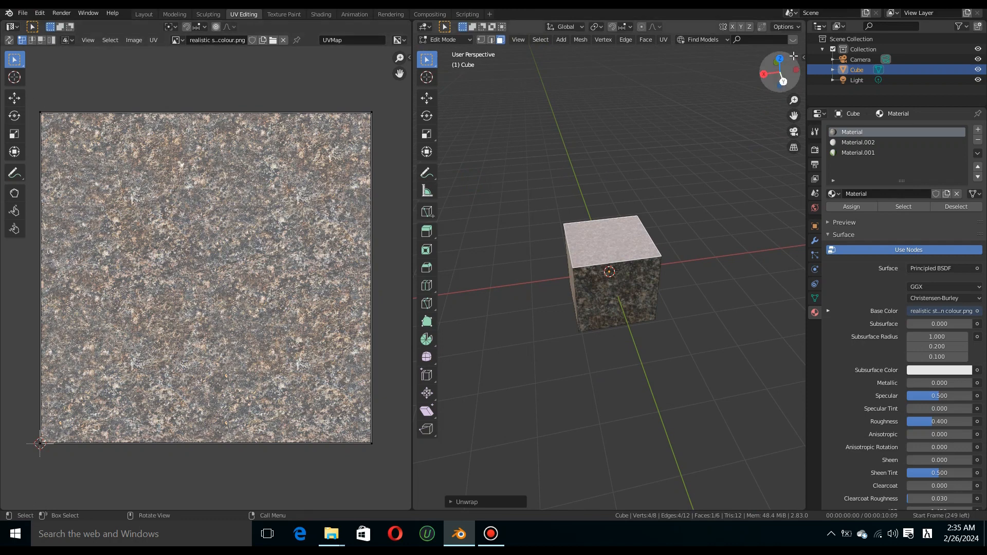
left_click_drag(777, 62, 717, 161)
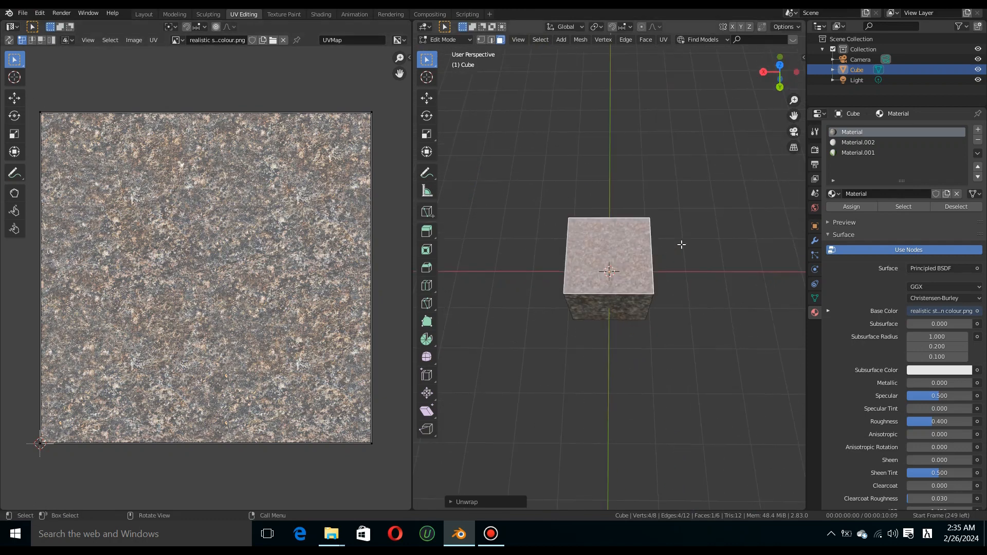
left_click(681, 245)
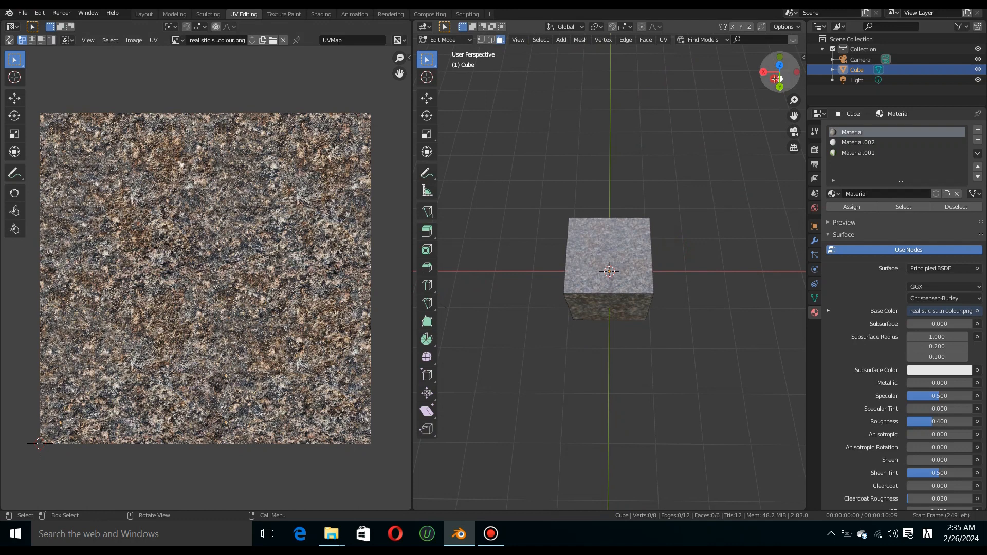
Select the cube's side face toward +X and assign Material.002 to it.
left_click_drag(770, 82, 782, 78)
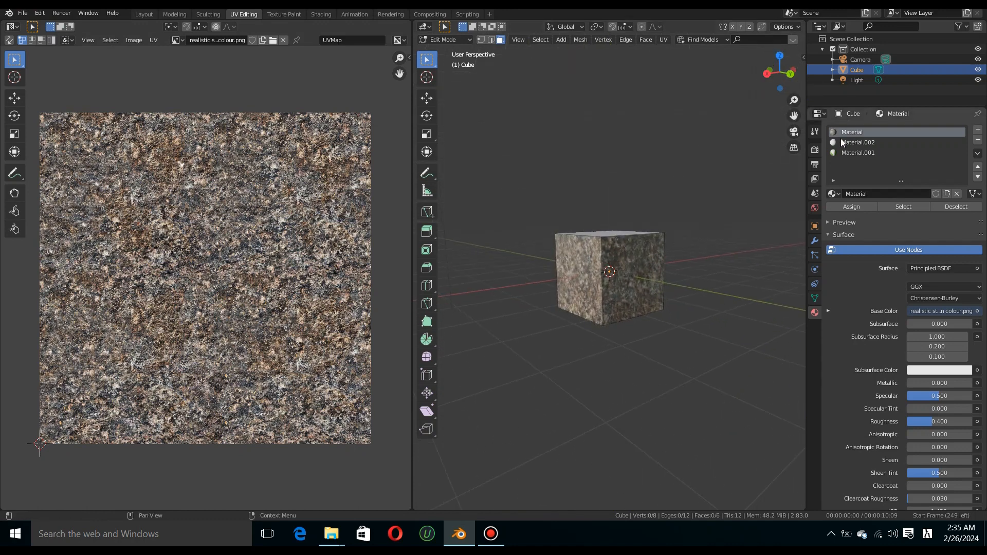
left_click(582, 273)
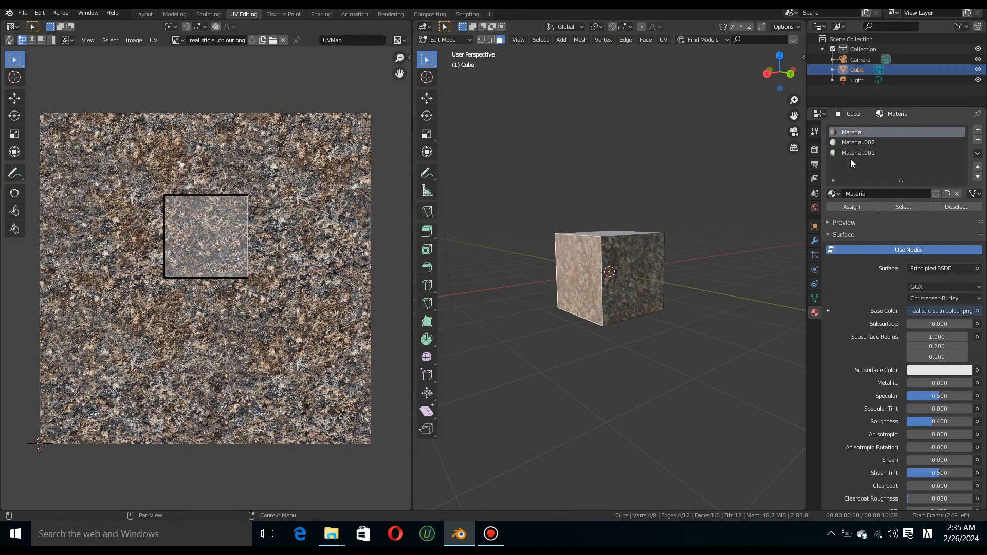
left_click(868, 142)
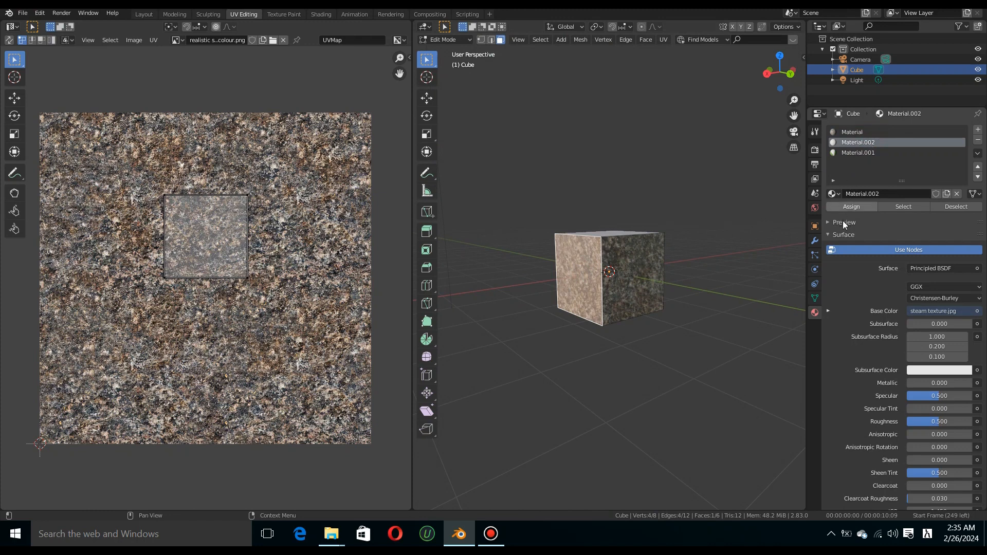
left_click(851, 206)
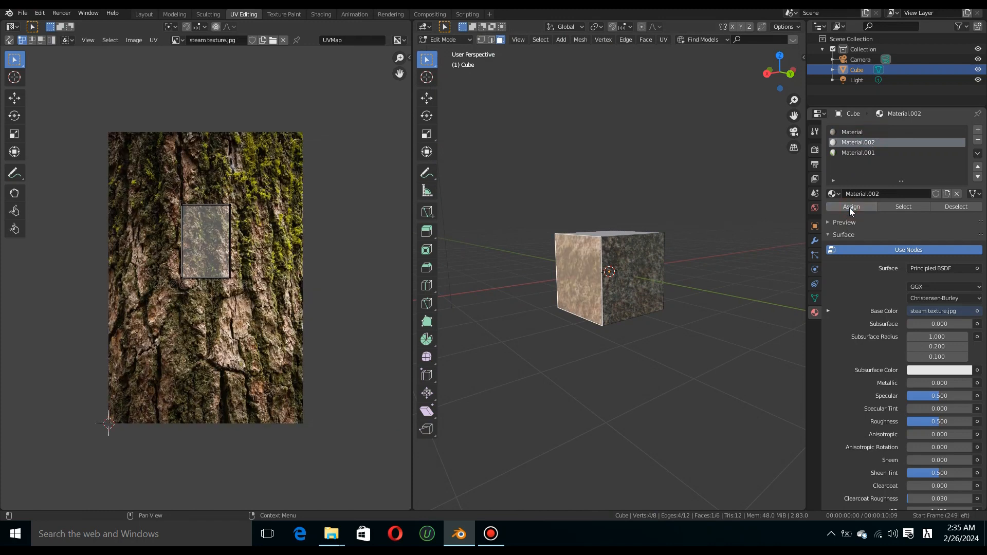
Unwrap the bark-textured +X face over the steam texture image.
scroll(648, 220, "up", 1)
scroll(648, 220, "up", 2)
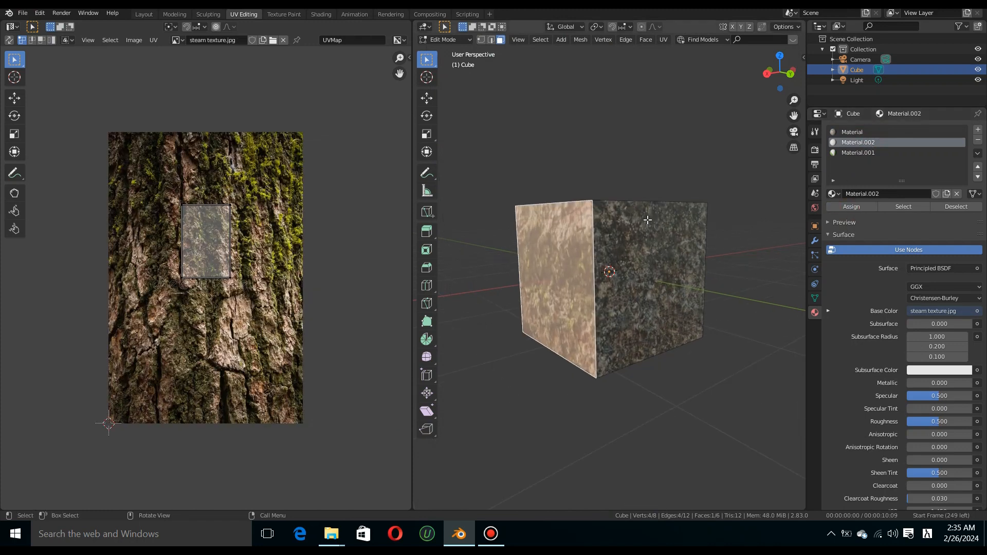
left_click_drag(775, 74, 759, 84)
key("u")
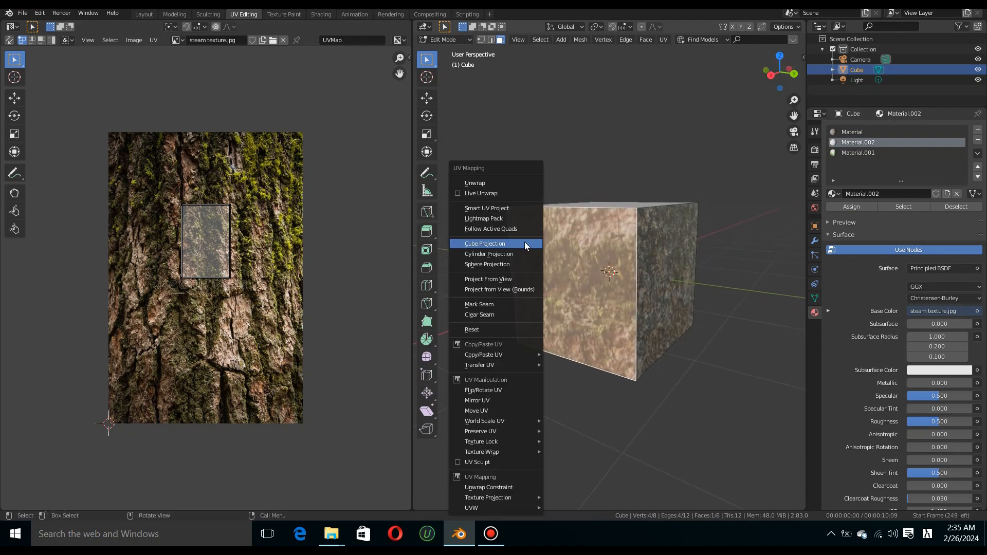
left_click(474, 182)
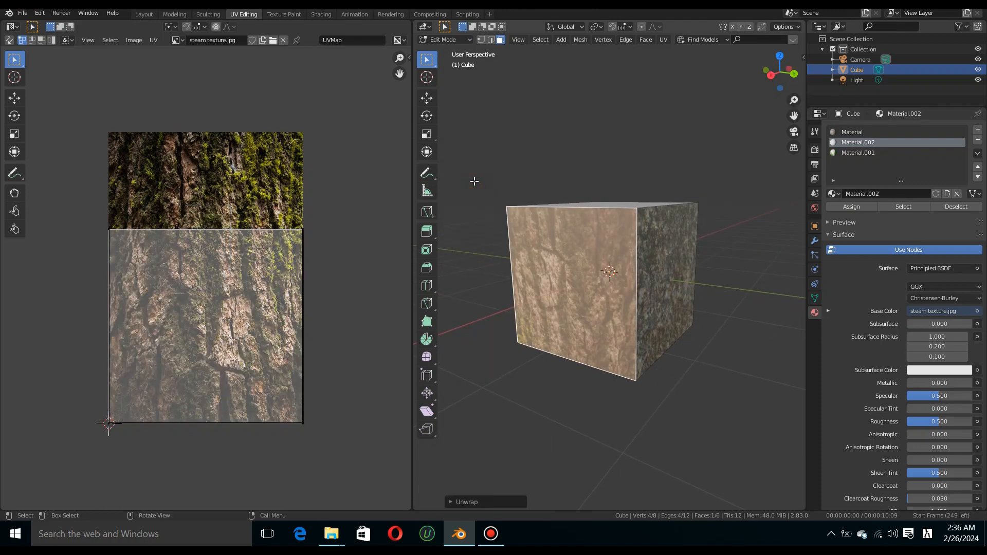
Move the bark face's two upper UV vertices up about 0.34 to the image's top edge, then deselect the face.
left_click_drag(104, 225, 345, 245)
key("g")
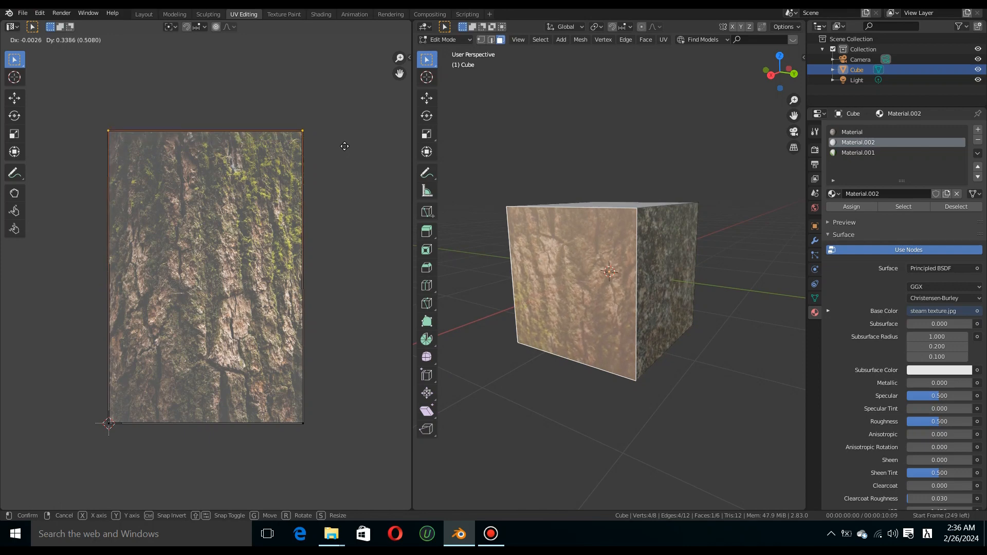
left_click(344, 147)
left_click(345, 147)
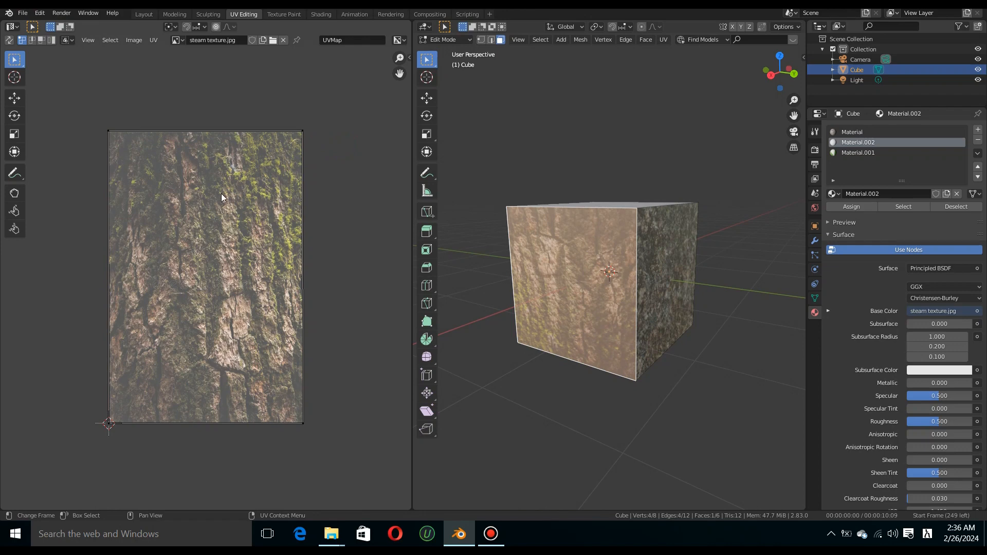
left_click(726, 341)
scroll(726, 341, "down", 3)
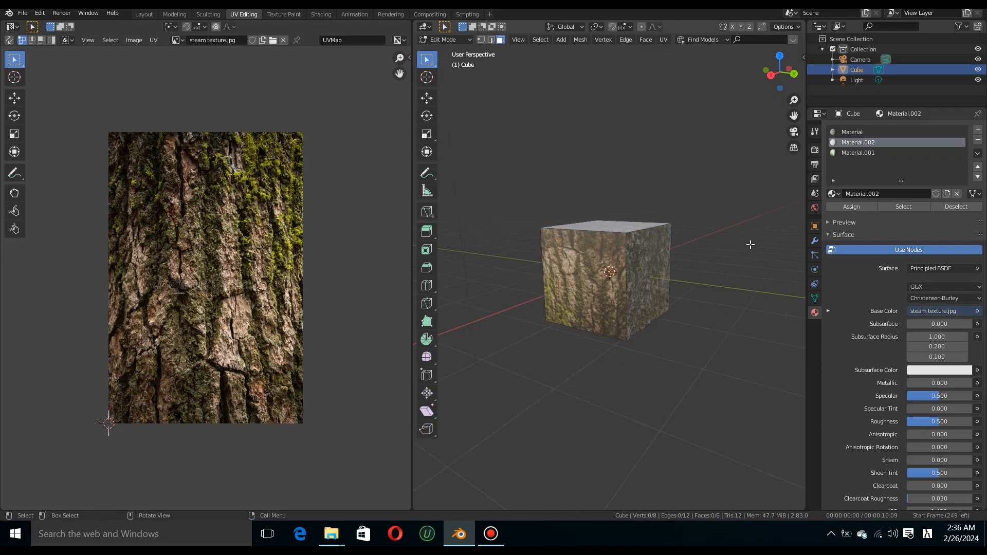
Select the cube's side face toward +Y and assign Material.001 to it.
left_click_drag(777, 72, 766, 73)
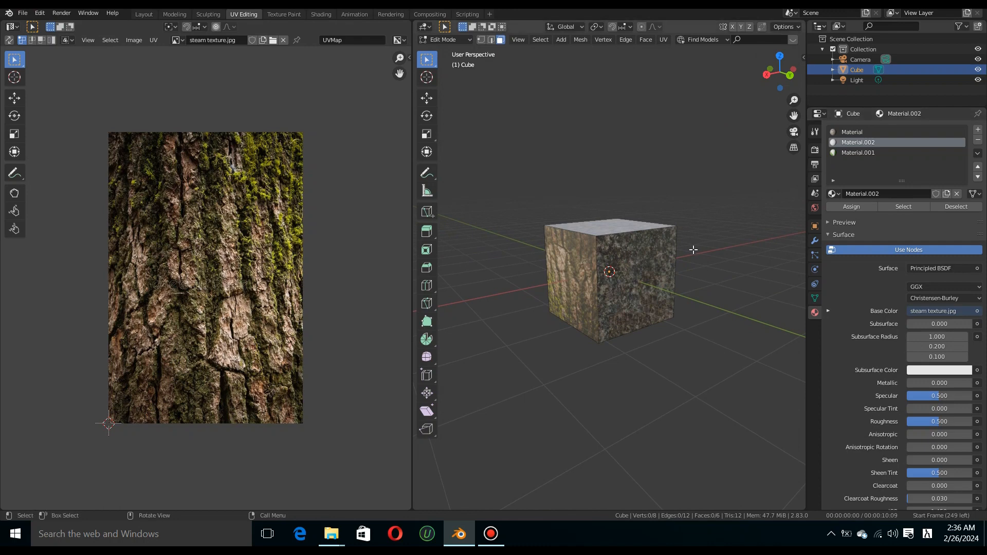
left_click(650, 259)
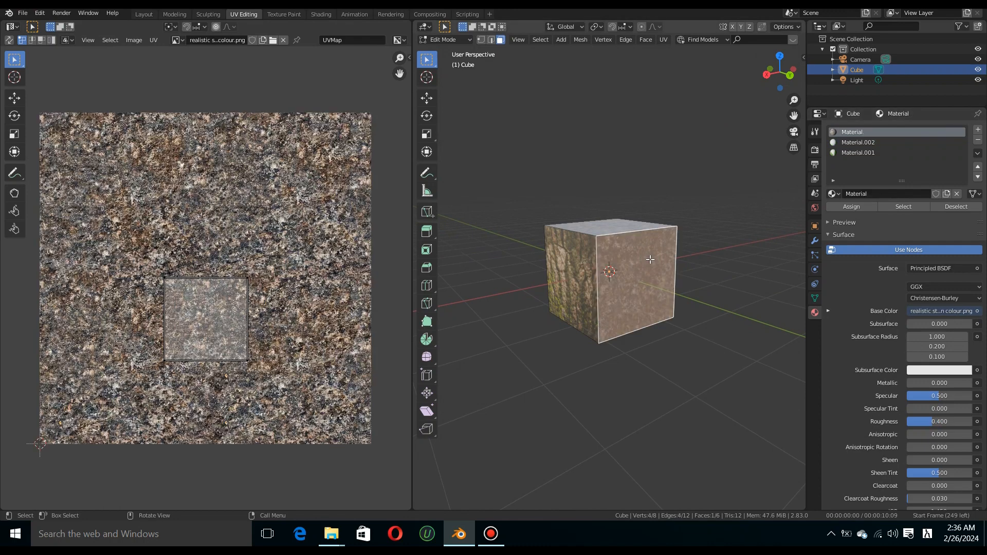
left_click(864, 153)
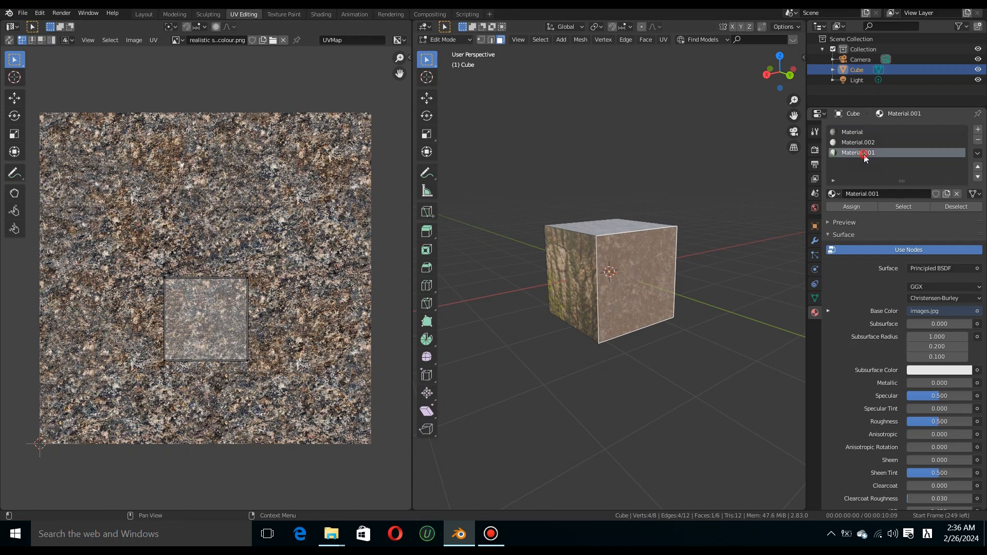
left_click(844, 206)
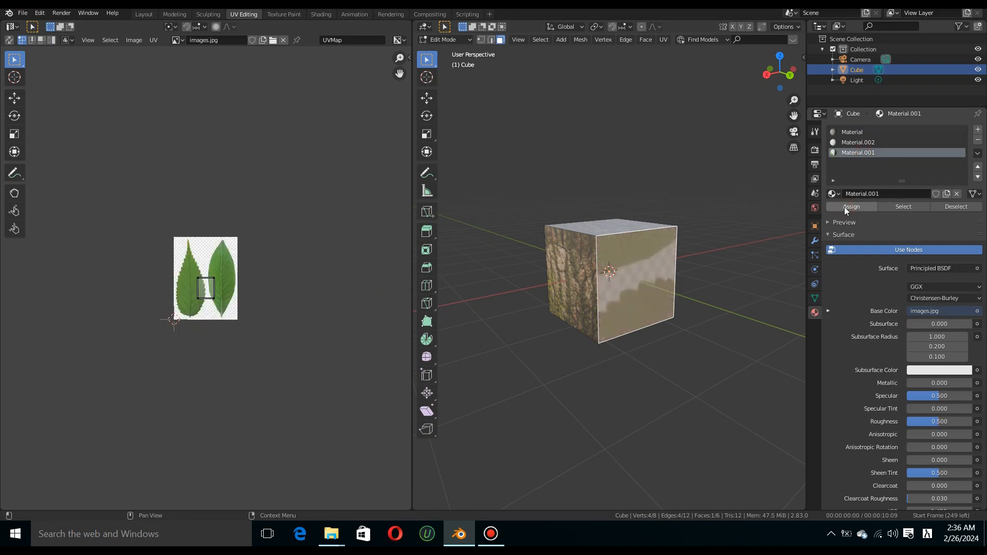
Unwrap the leaf-textured +Y face over images.jpg, check it unselected, and select that face again.
key("u")
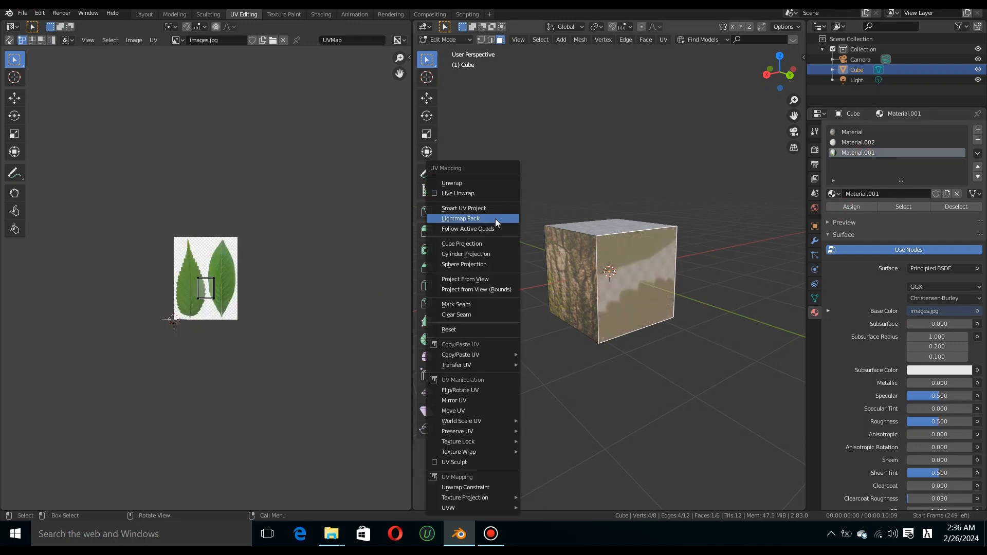
left_click(456, 183)
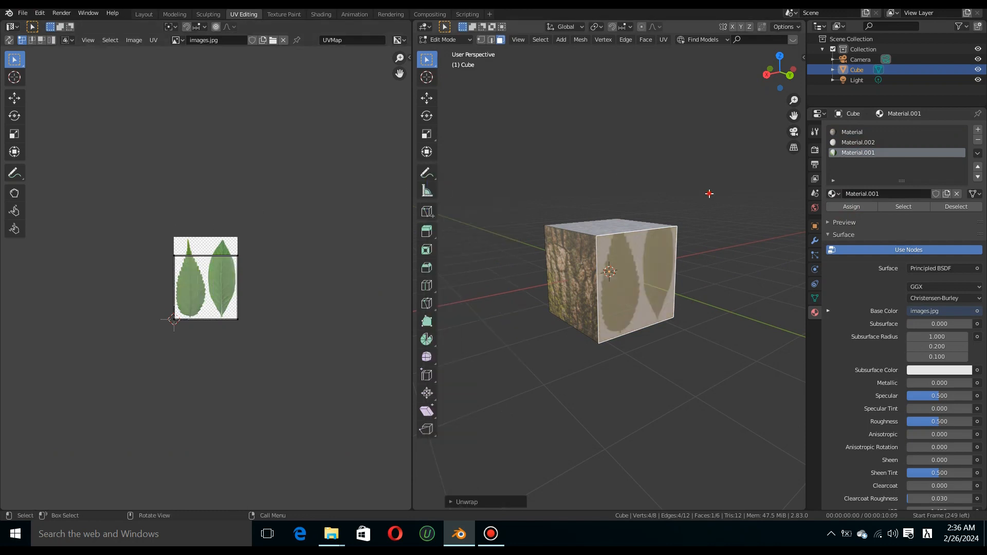
left_click(710, 193)
mouse_move(797, 72)
left_mouse_down()
mouse_move(629, 96)
mouse_move(718, 94)
mouse_move(812, 63)
mouse_move(718, 70)
mouse_move(689, 93)
mouse_move(797, 61)
left_mouse_up()
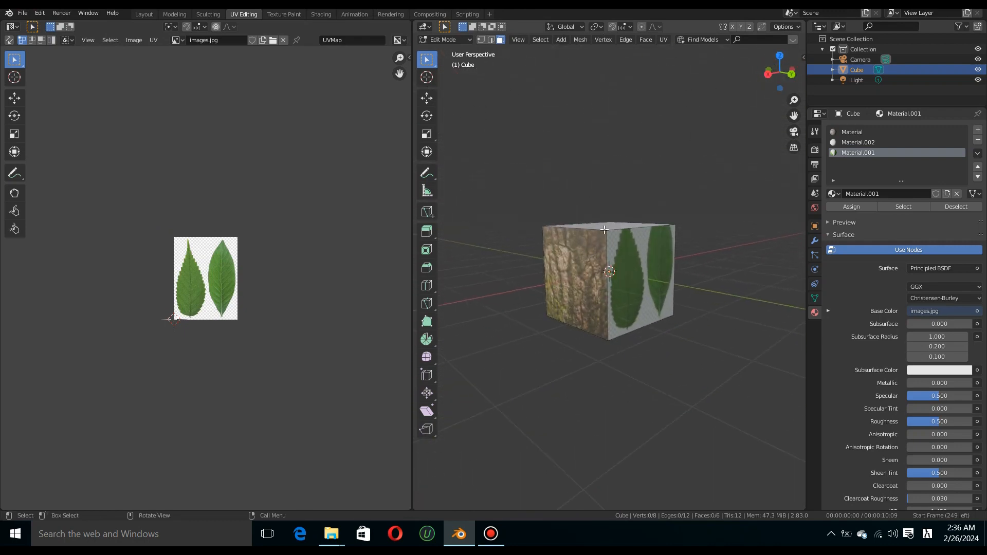
left_click(652, 291)
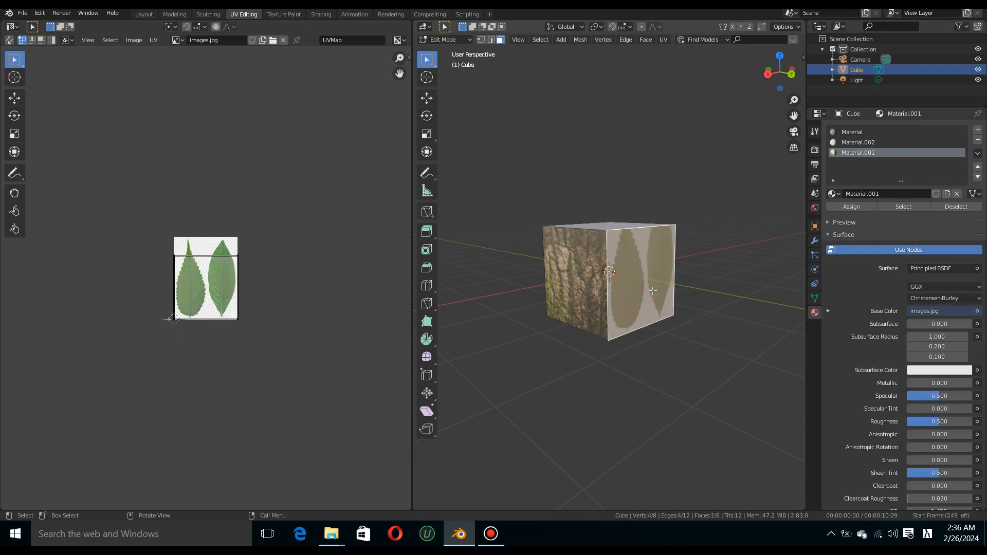
Move the leaf-textured +Y face's two upper UV vertices up about 0.21 to the top edge of images.jpg.
left_click_drag(151, 250, 261, 265)
key("g")
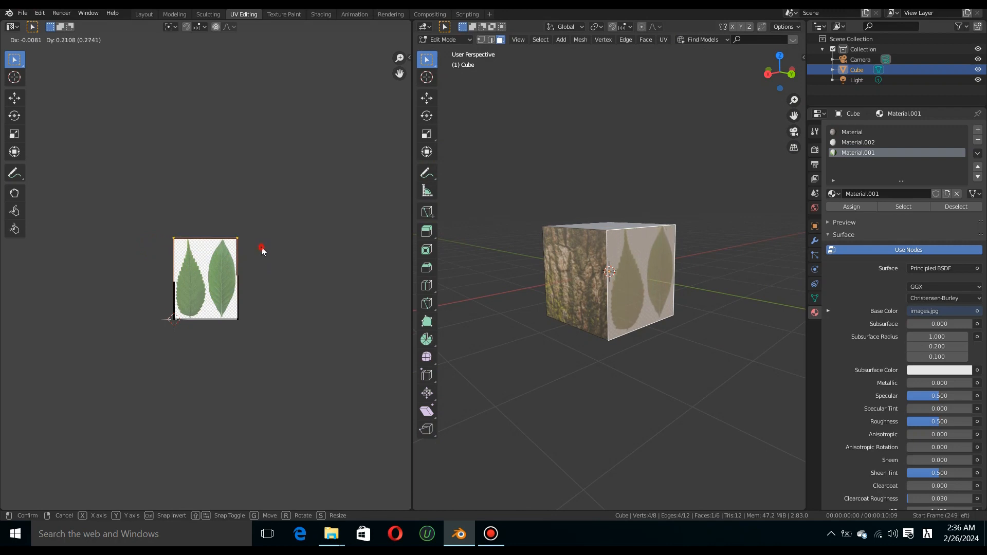
left_click(261, 248)
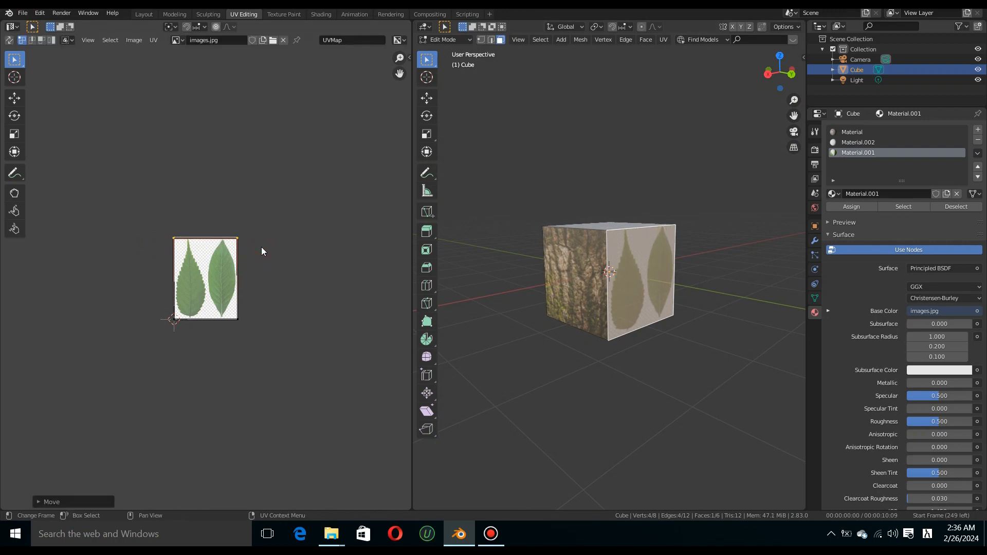
Move the +Y face's two right-hand UV vertices left about 0.49 so its UVs frame only the serrated leaf, and deselect the face.
left_click_drag(298, 205, 221, 347)
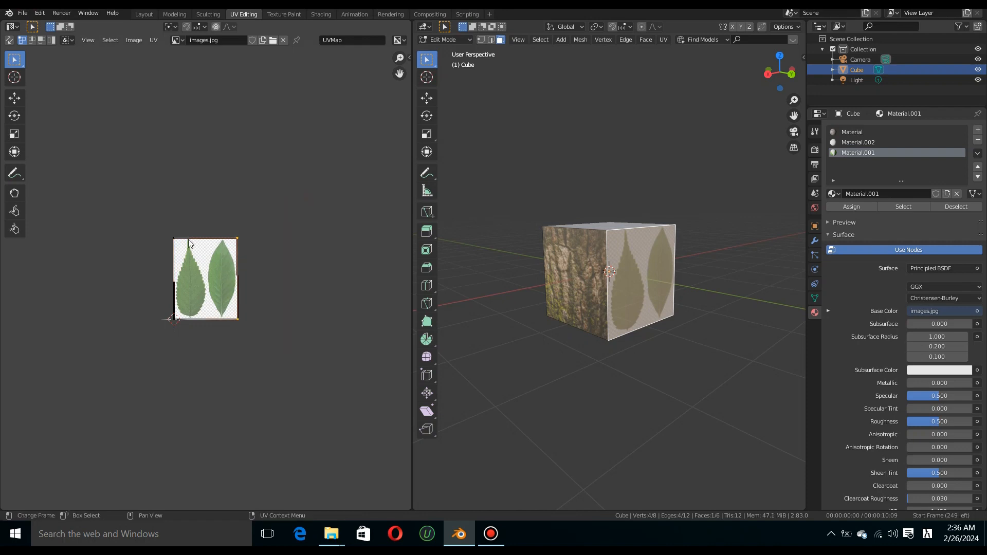
key("g")
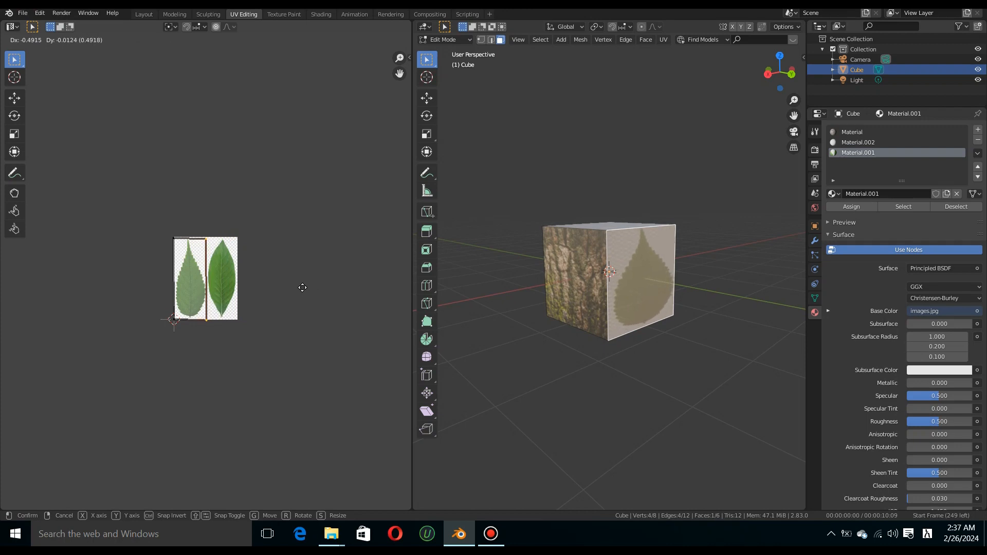
left_click(302, 288)
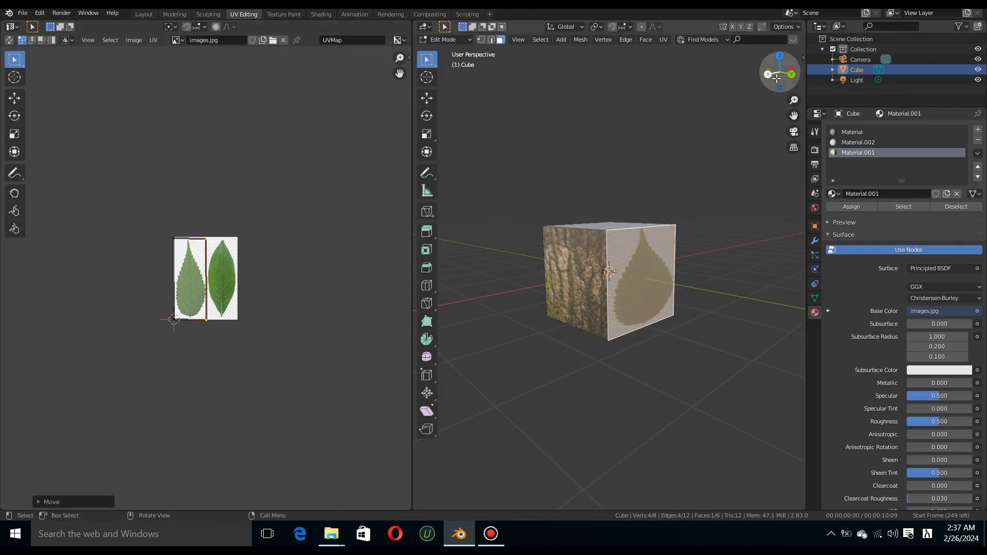
left_click_drag(777, 77, 774, 78)
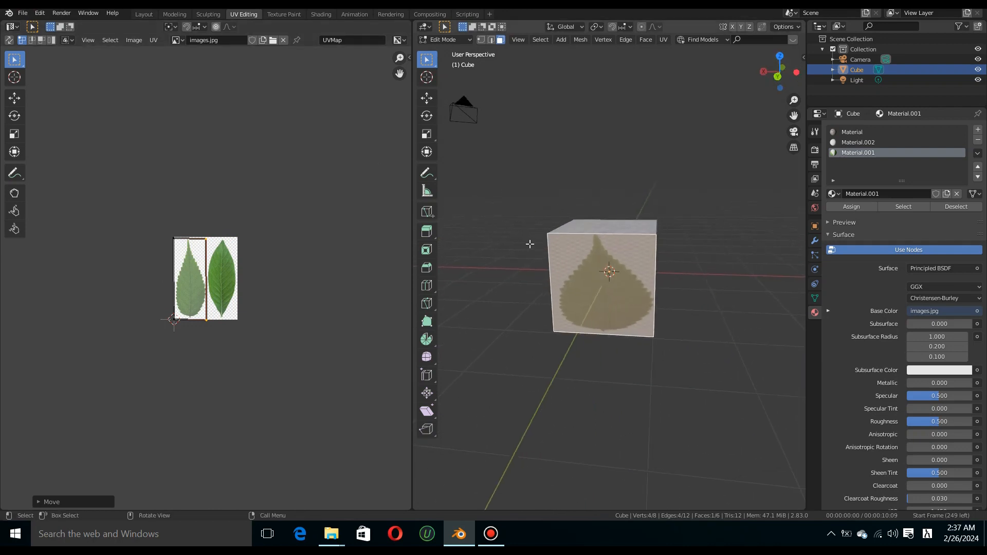
left_click(781, 243)
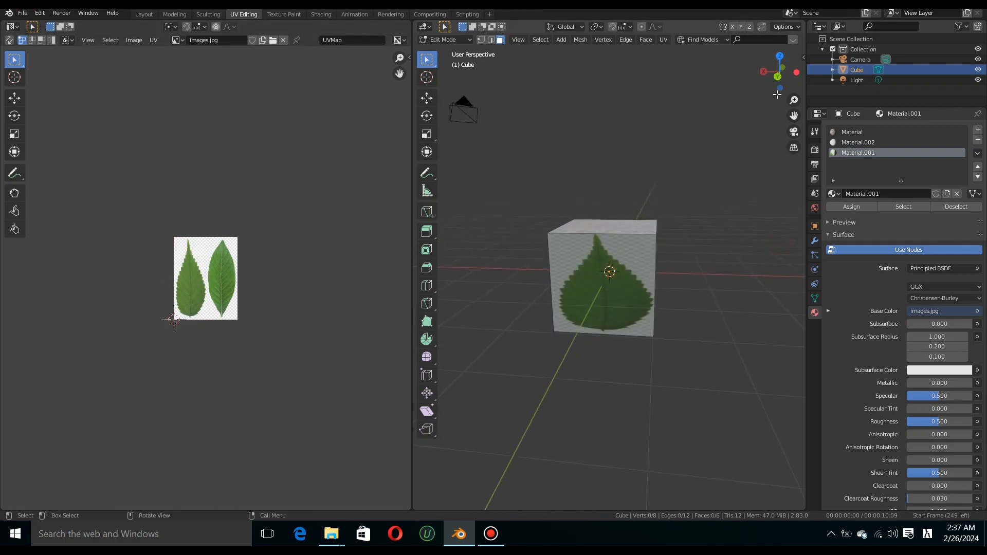
Assign Material.001 to the cube's stone-textured -X side face and unwrap that face over images.jpg.
left_click_drag(783, 77, 764, 78)
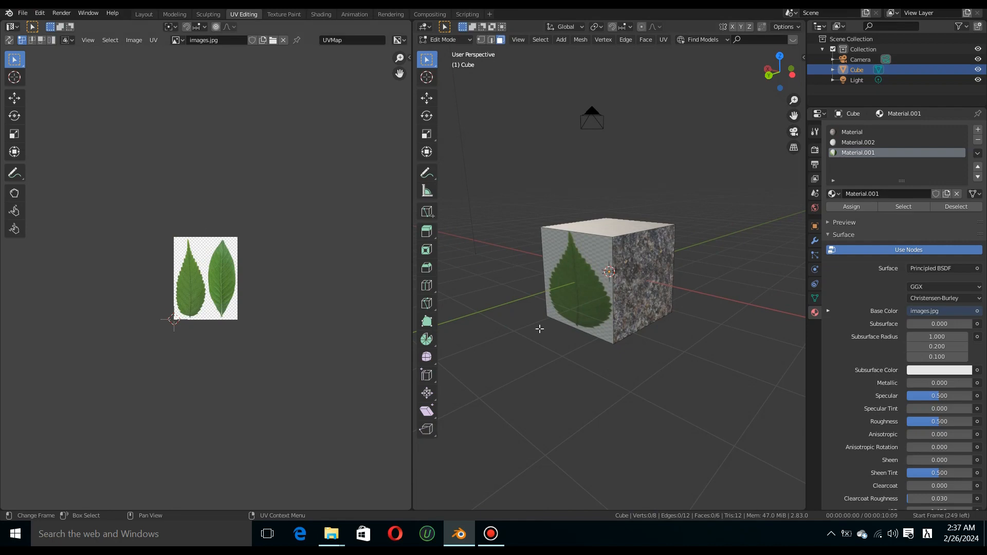
left_click(637, 277)
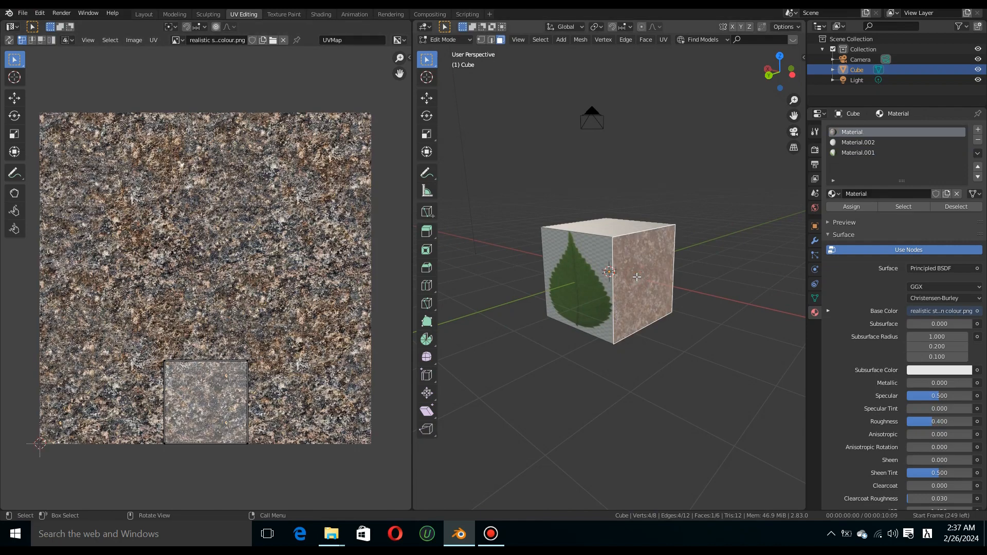
left_click(862, 153)
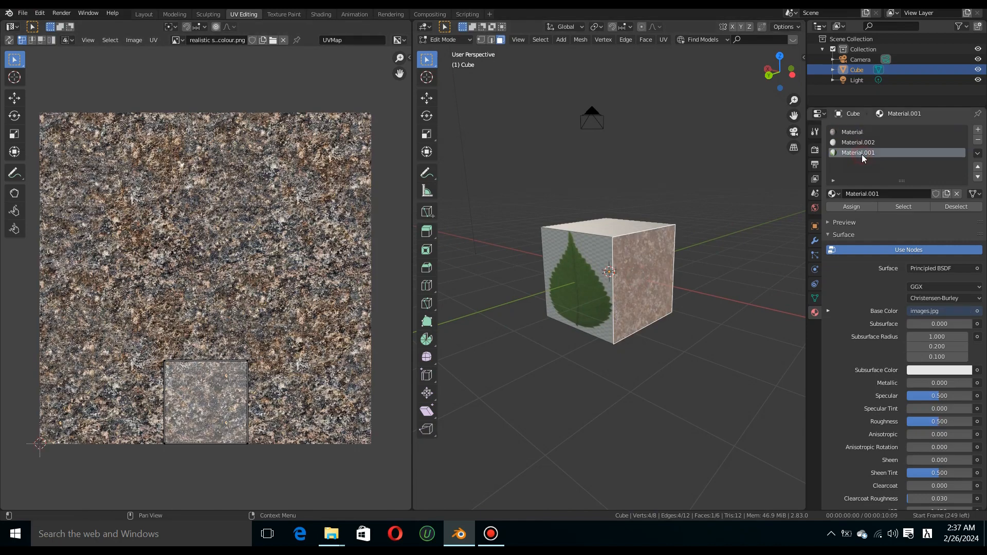
left_click(838, 208)
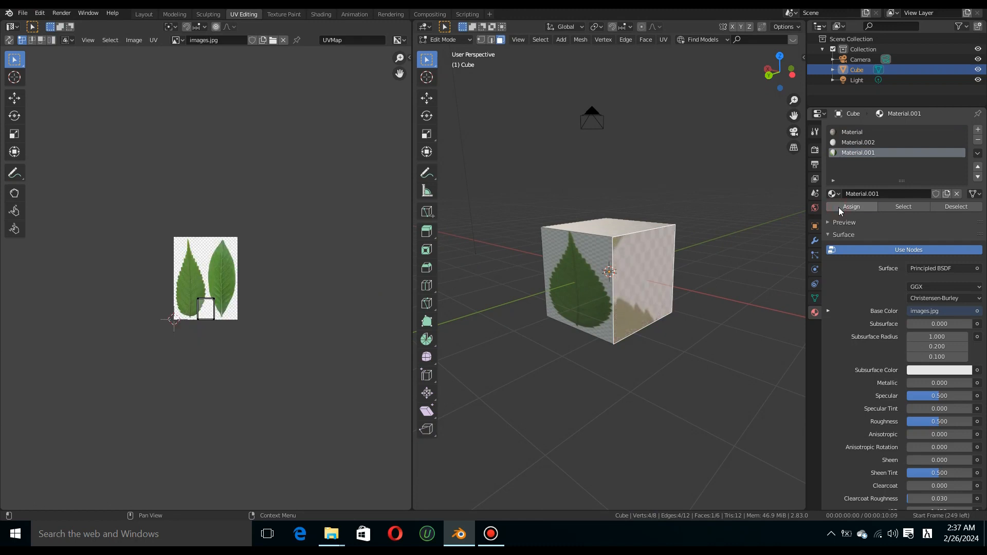
key("u")
left_click(587, 163)
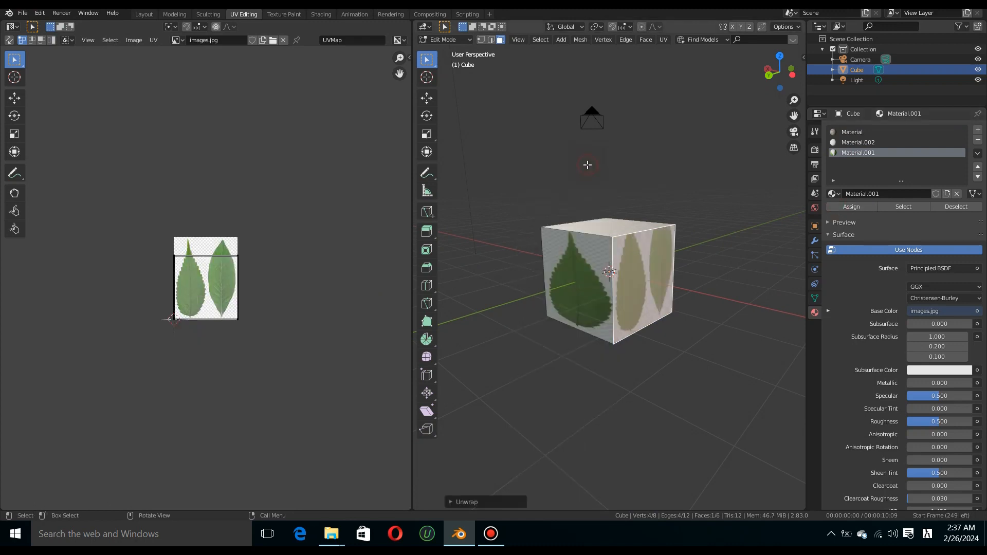
Move the -X face's two upper UV vertices straight up to the top edge of the leaf image.
left_click_drag(149, 237, 276, 266)
key("g")
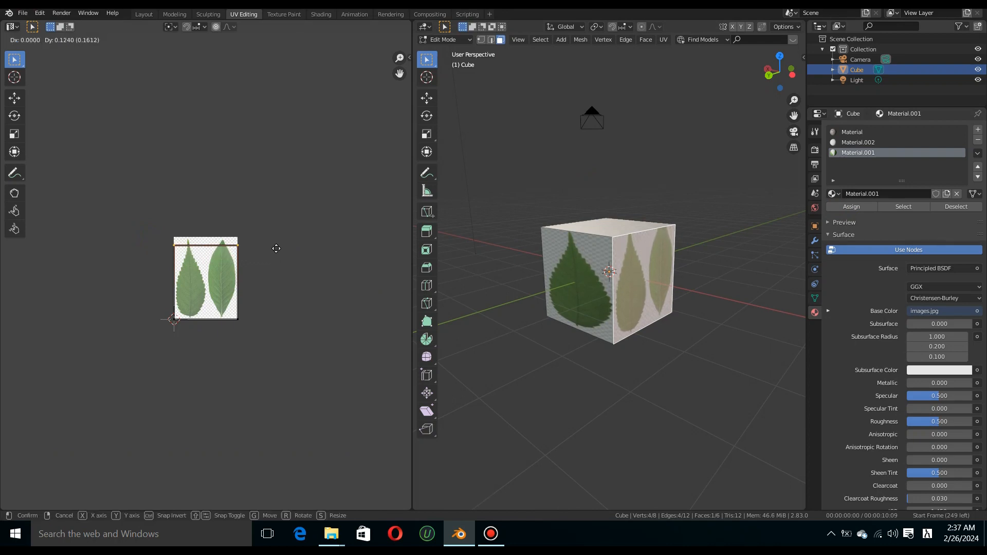
left_click(276, 245)
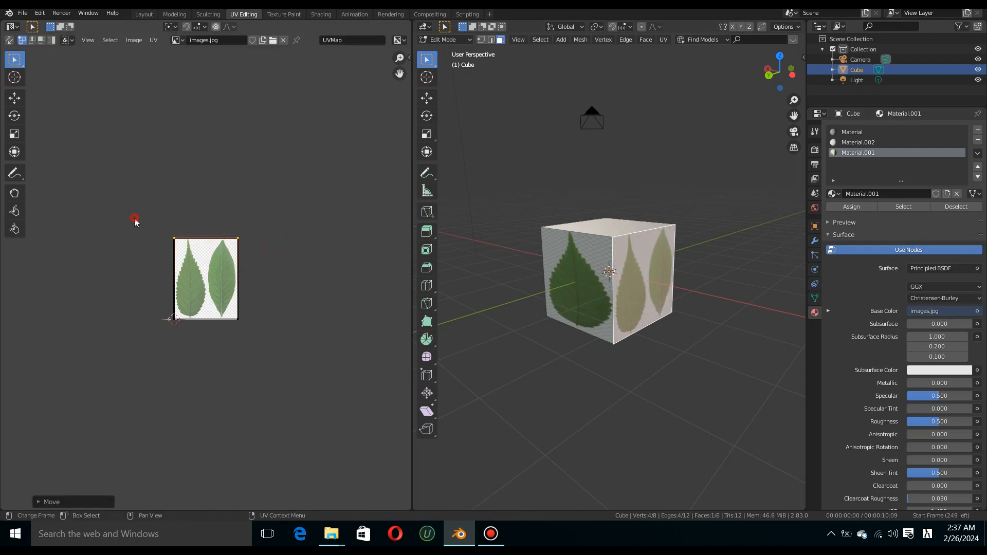
Move the -X face's two left-hand UV vertices right to the image's middle, framing only the smooth-edged leaf, and deselect the face.
left_click_drag(135, 222, 187, 333)
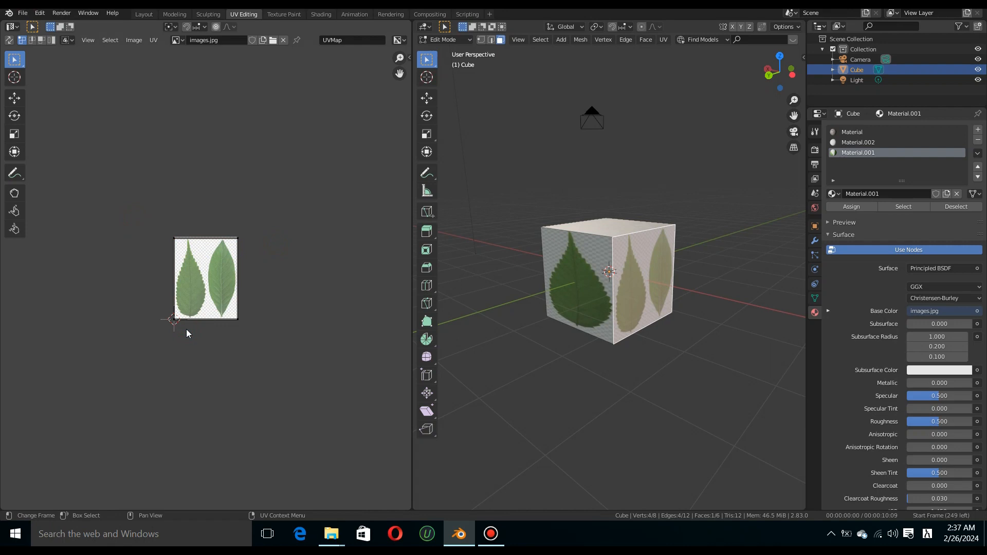
left_click_drag(138, 215, 188, 353)
key("g")
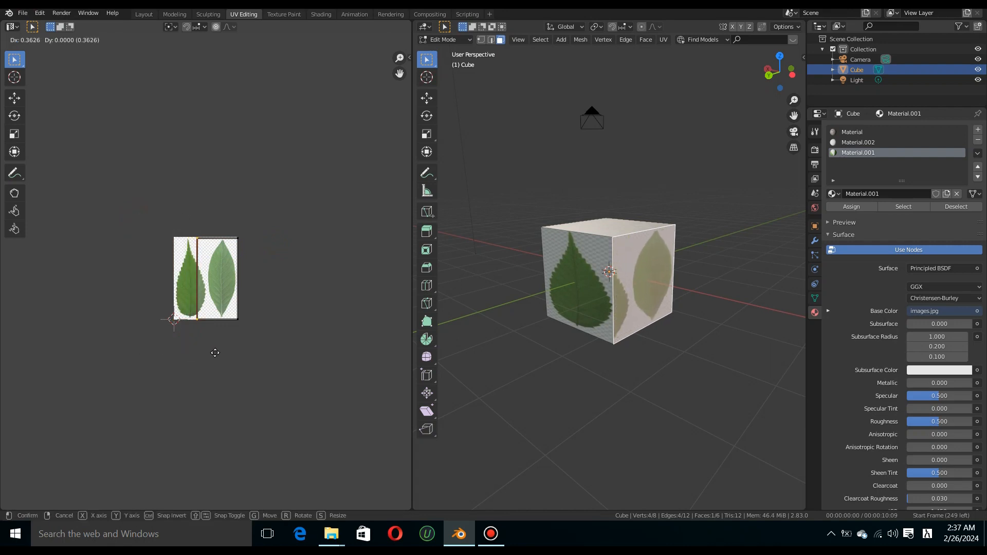
left_click(220, 354)
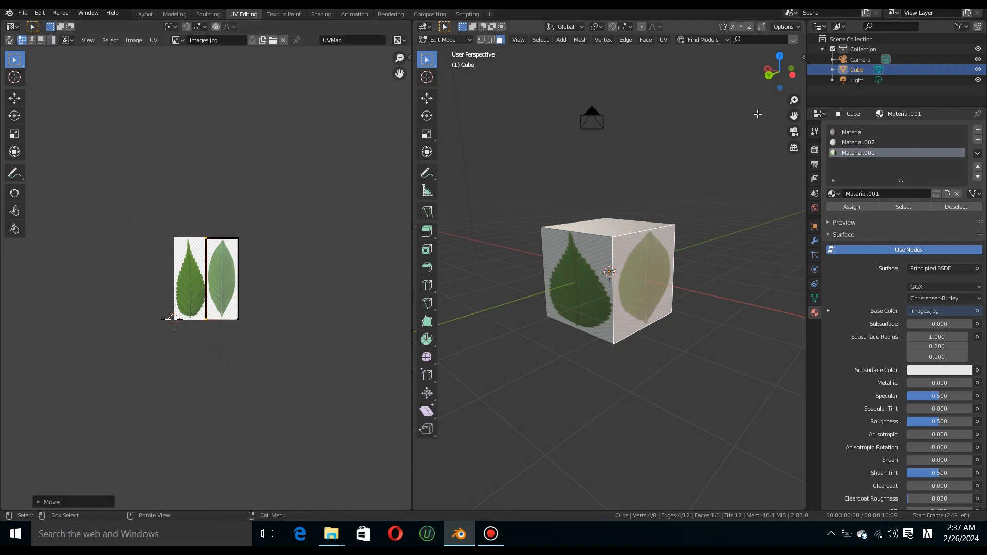
left_click(738, 134)
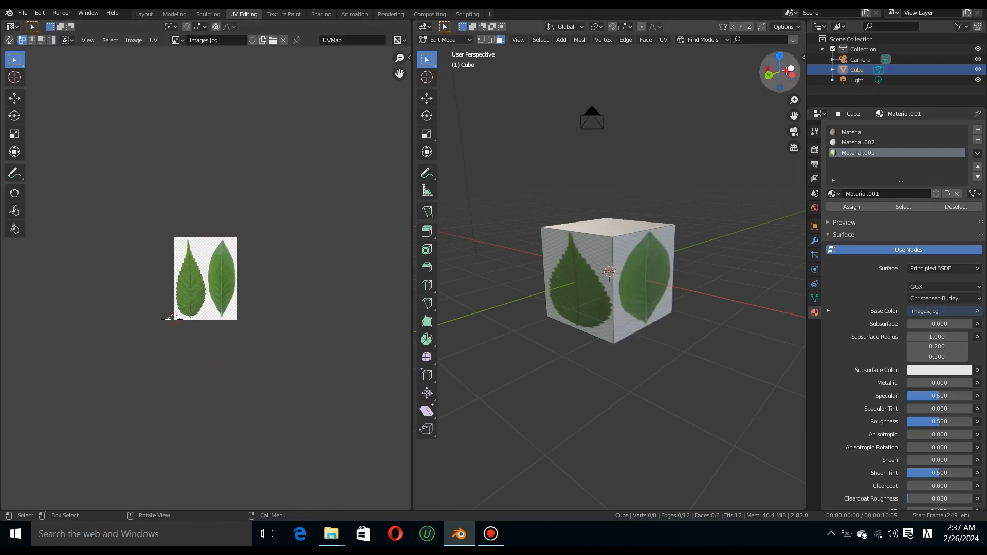
left_click_drag(788, 72, 771, 46)
left_click_drag(735, 109, 542, 130)
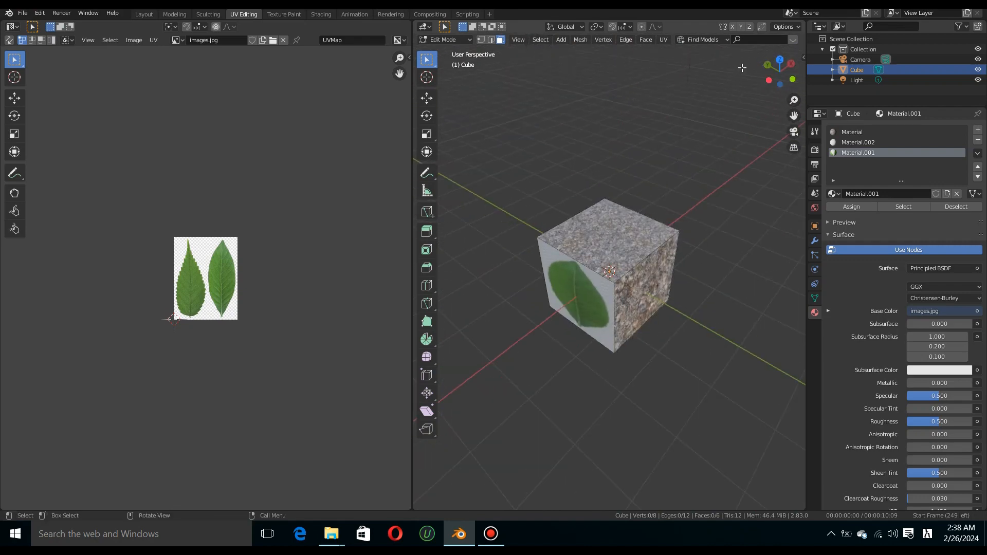
left_click_drag(779, 72, 792, 77)
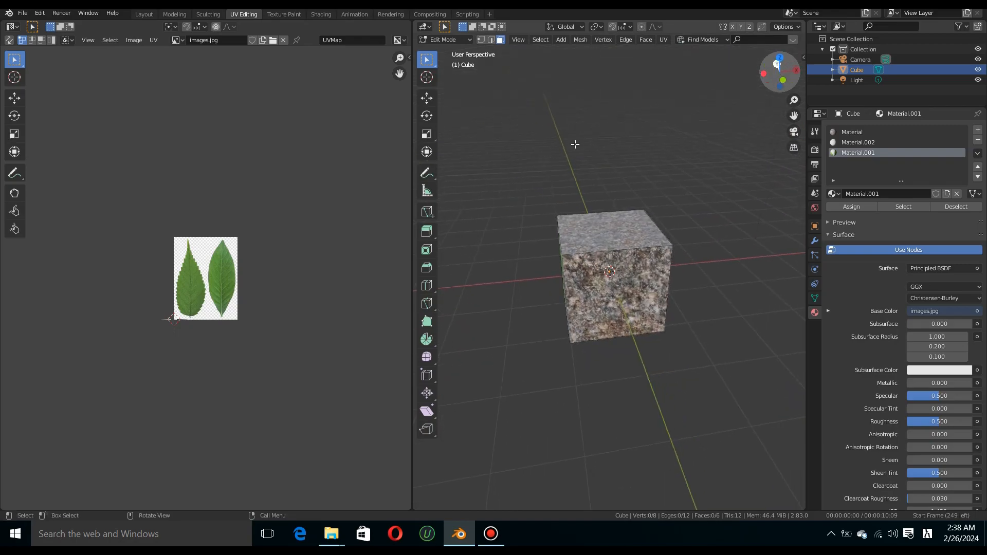